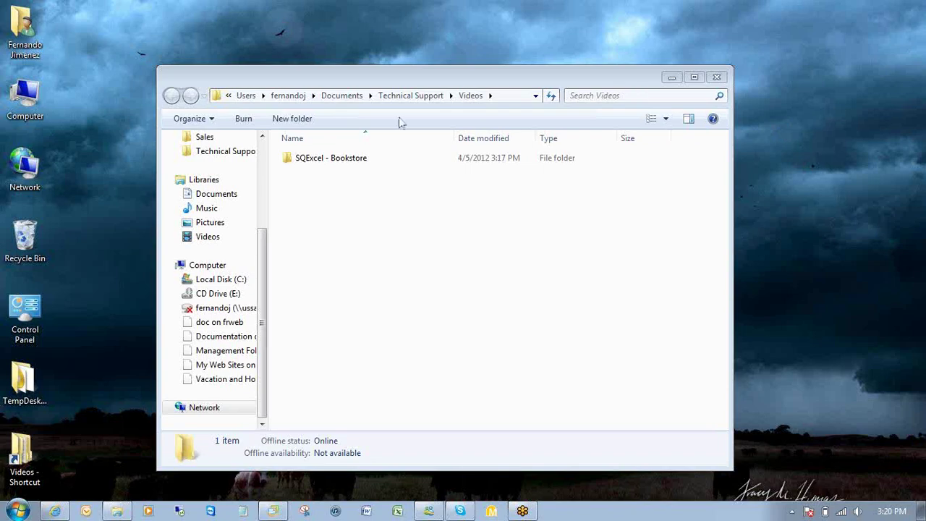
Step: Open BookStore.sqm from the SQExcel - Bookstore folder in StarQuery MapDesigner
{"action": "double_click", "coordinate": [329, 159]}
{"action": "double_click", "coordinate": [329, 159]}
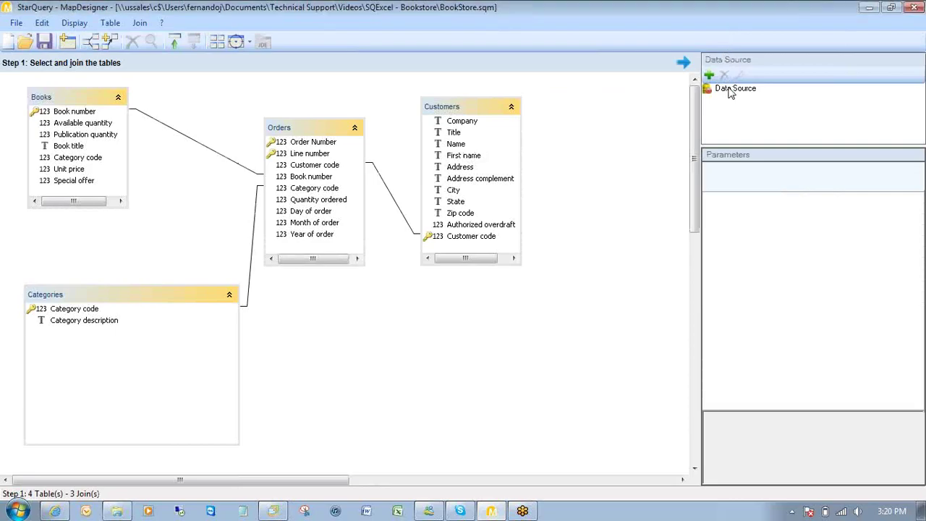
Step: Check that the data source uses the Symtrax iSeries400 Provider
{"action": "left_click", "coordinate": [732, 89]}
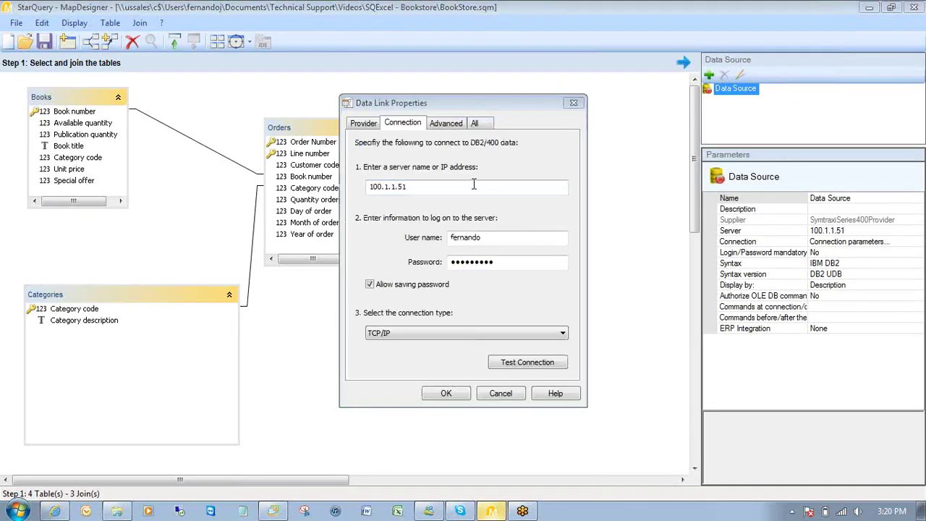
{"action": "left_click", "coordinate": [364, 123]}
{"action": "scroll", "coordinate": [563, 230], "scroll_direction": "down", "scroll_amount": 1}
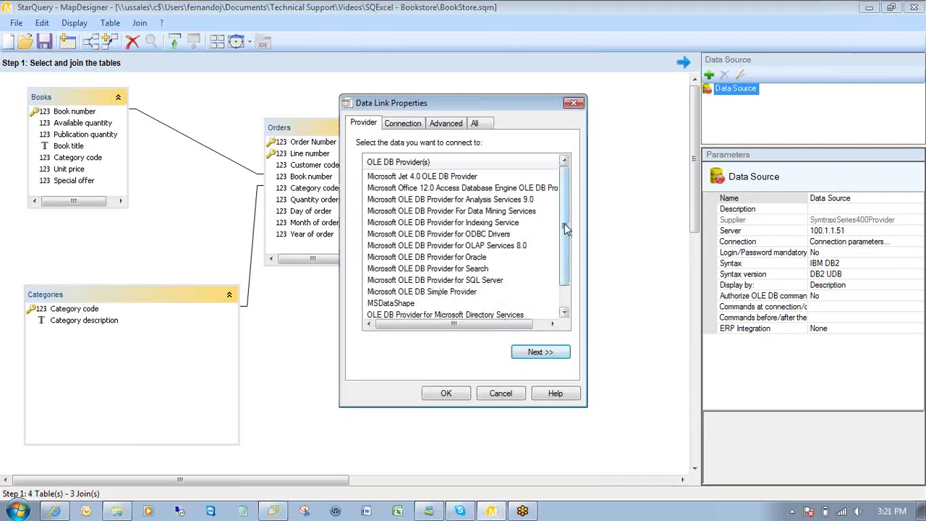
{"action": "left_click", "coordinate": [431, 304]}
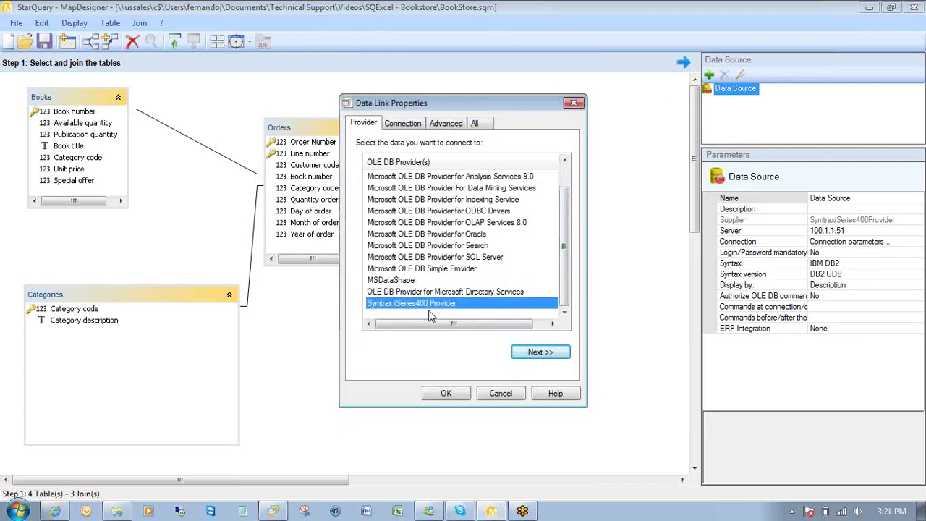
Step: Test the connection to server 100.1.1.51 and dismiss the success message
{"action": "left_click", "coordinate": [403, 123]}
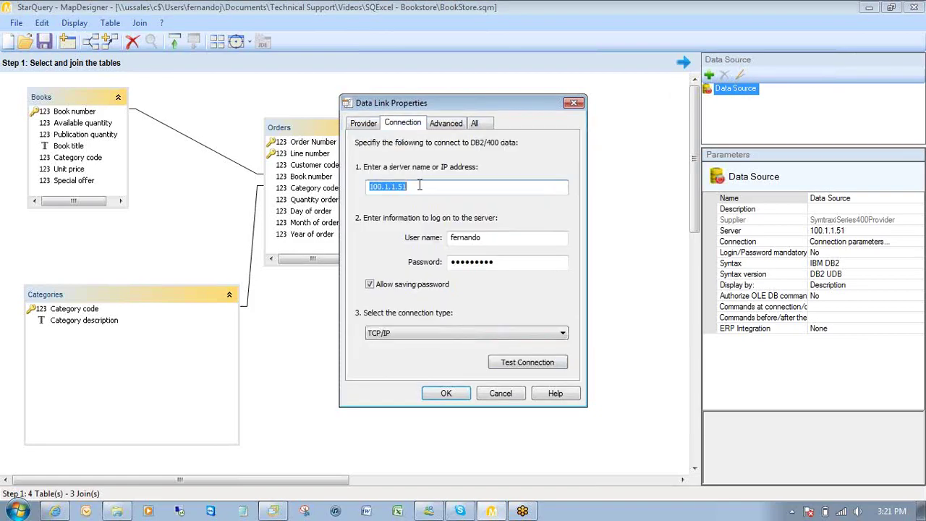
{"action": "key", "text": "Tab"}
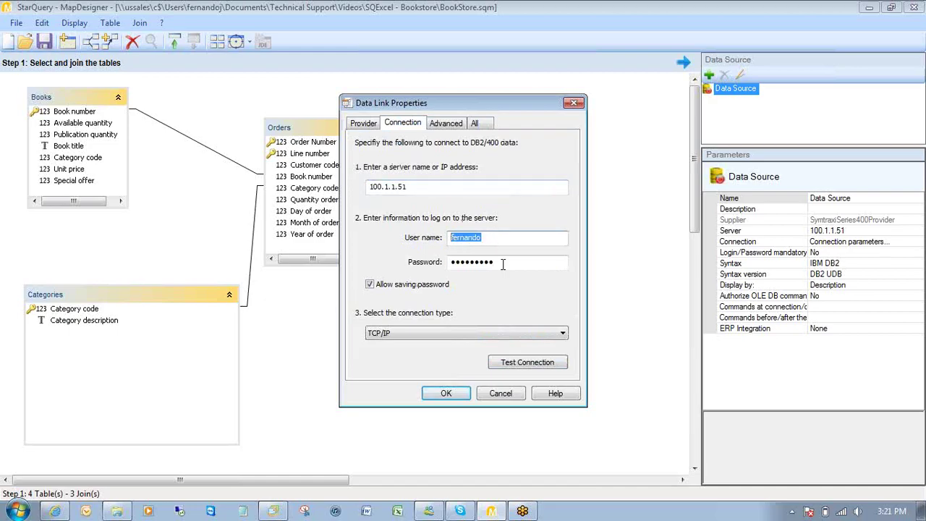
{"action": "key", "text": "Tab"}
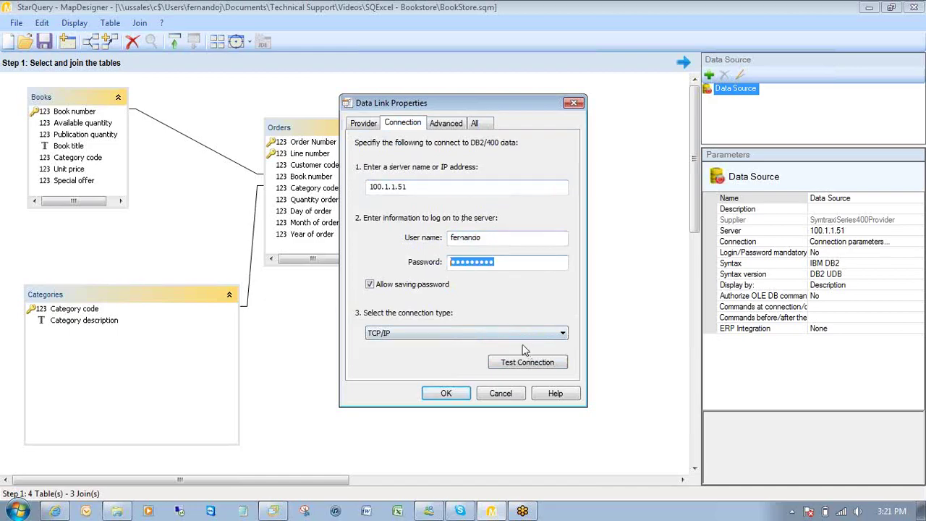
{"action": "left_click", "coordinate": [506, 362]}
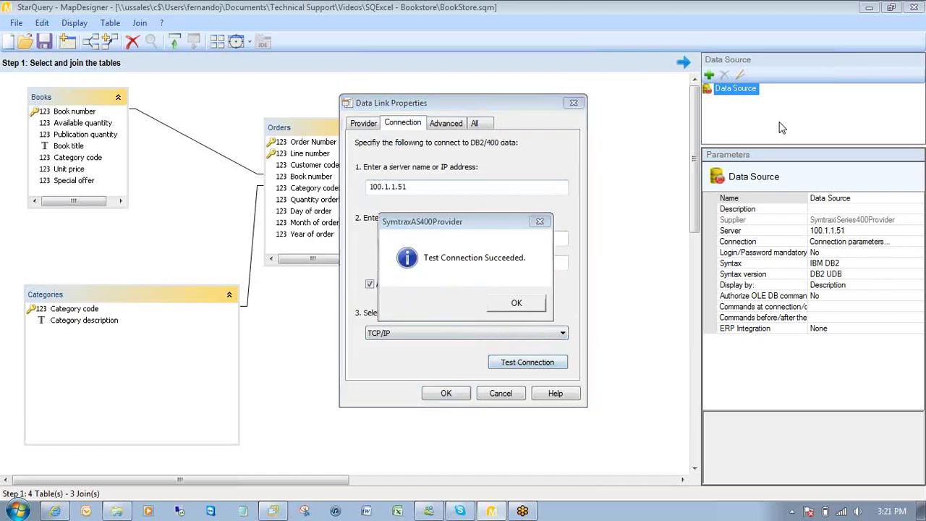
{"action": "left_click", "coordinate": [516, 304]}
{"action": "left_click", "coordinate": [445, 393]}
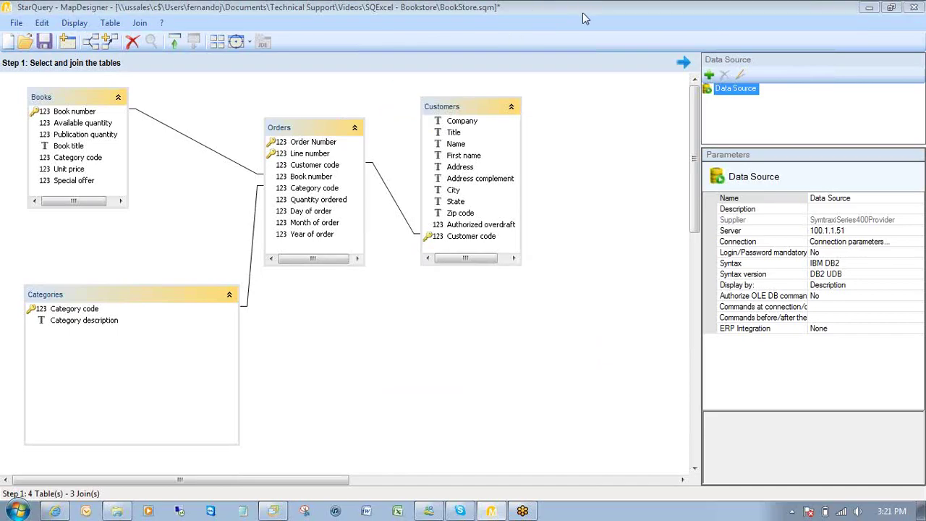
{"action": "left_click", "coordinate": [289, 123]}
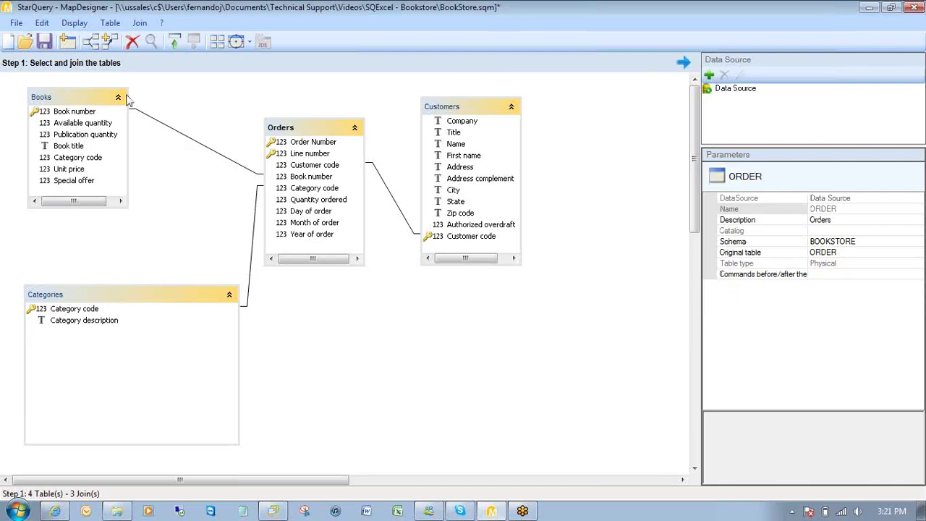
{"action": "left_click", "coordinate": [124, 100]}
{"action": "left_click", "coordinate": [176, 133]}
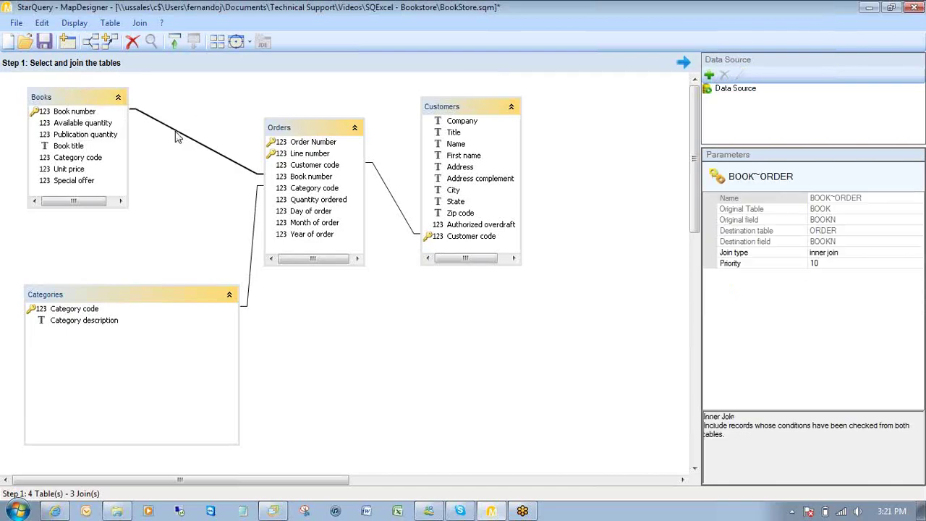
{"action": "left_click", "coordinate": [253, 221]}
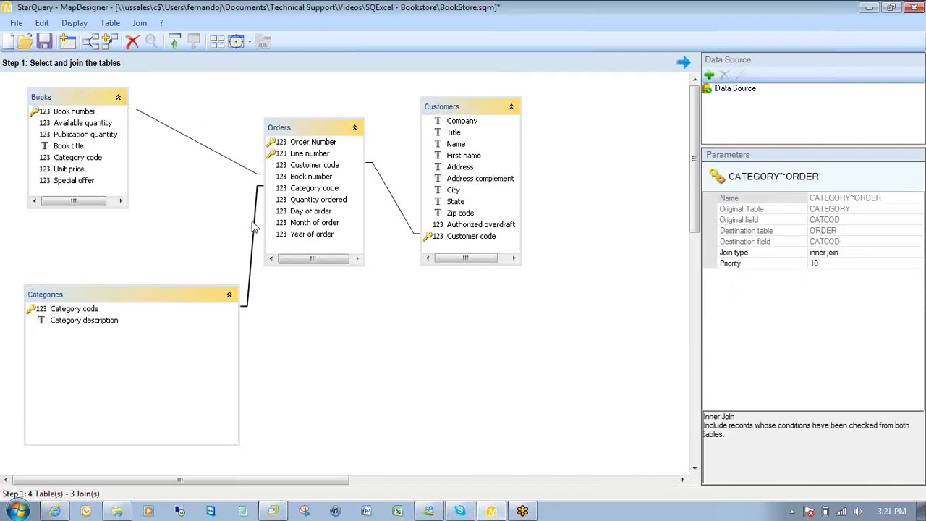
{"action": "left_click", "coordinate": [391, 199]}
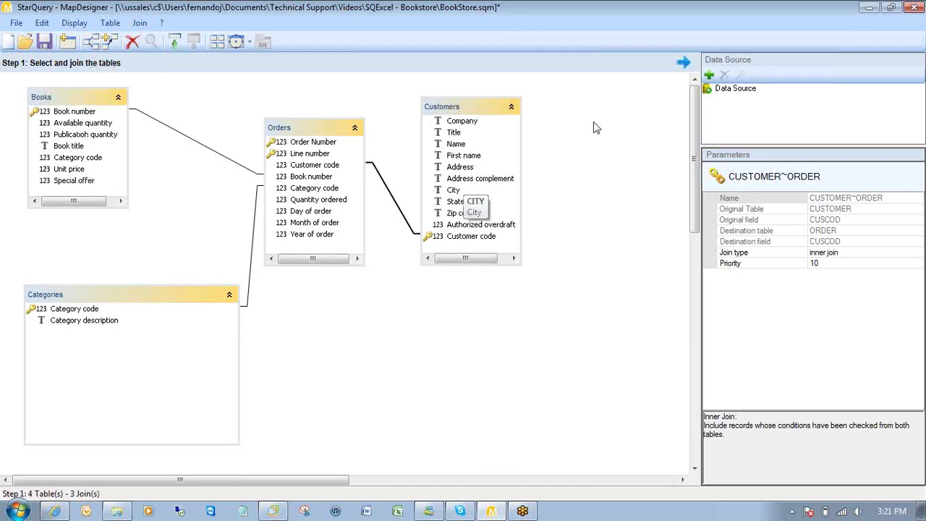
Step: Advance to Step 2 and expand the Customers and Categories tables' fields
{"action": "left_click", "coordinate": [684, 63]}
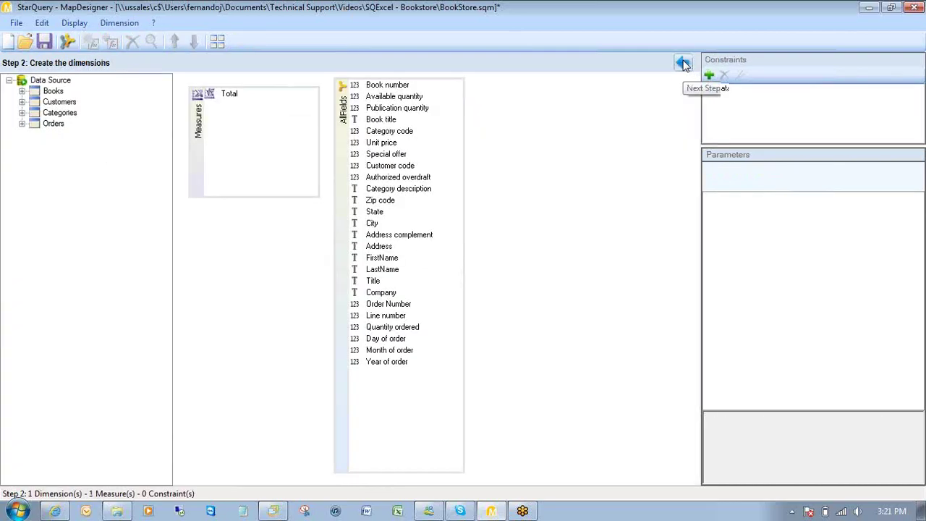
{"action": "left_click", "coordinate": [342, 143]}
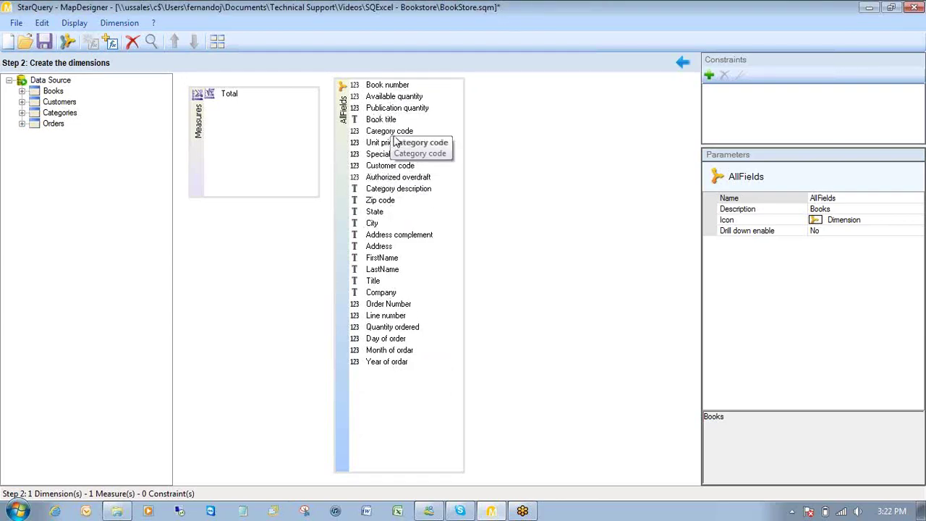
{"action": "left_click", "coordinate": [22, 91]}
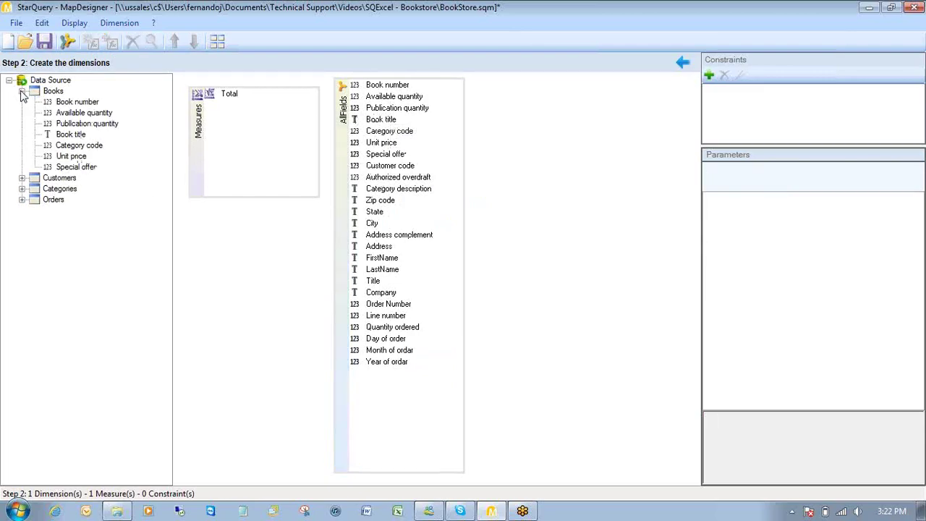
{"action": "left_click", "coordinate": [22, 91]}
{"action": "left_click", "coordinate": [22, 102]}
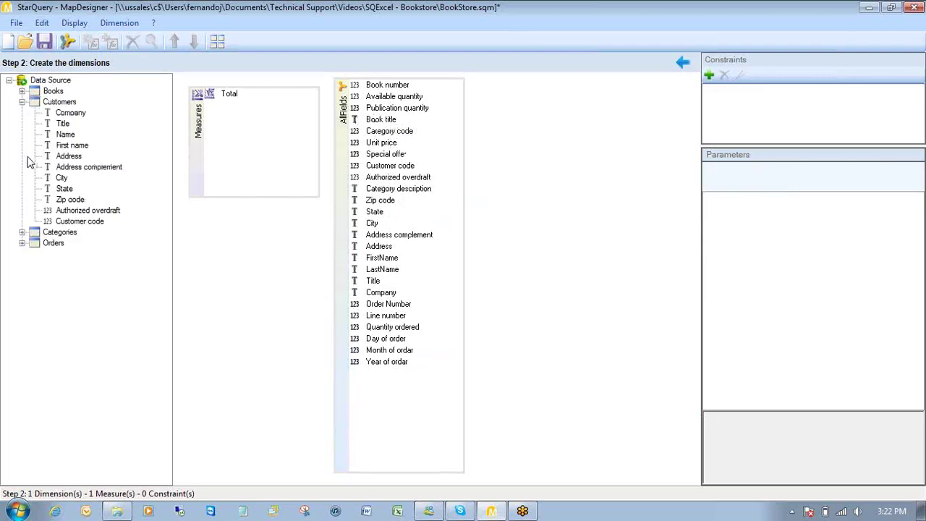
{"action": "left_click", "coordinate": [22, 232]}
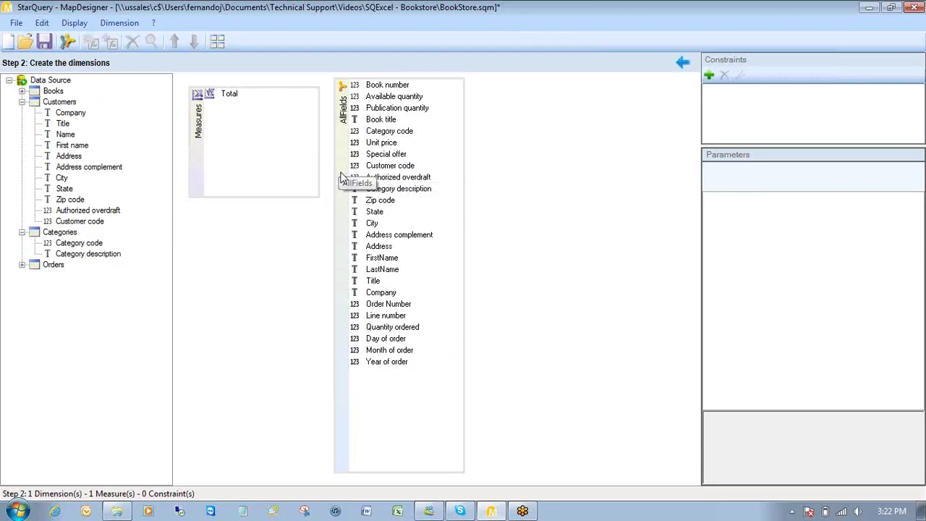
Step: Review the Total measure formula [BOOK].[UNITP] * [ORDER].[QTY], then begin closing MapDesigner
{"action": "left_click", "coordinate": [251, 159]}
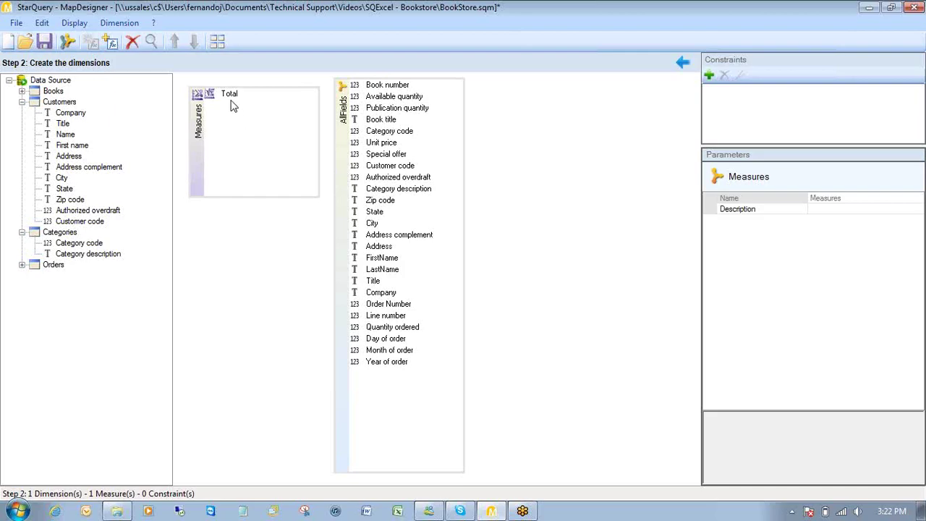
{"action": "left_click", "coordinate": [228, 95]}
{"action": "double_click", "coordinate": [229, 96]}
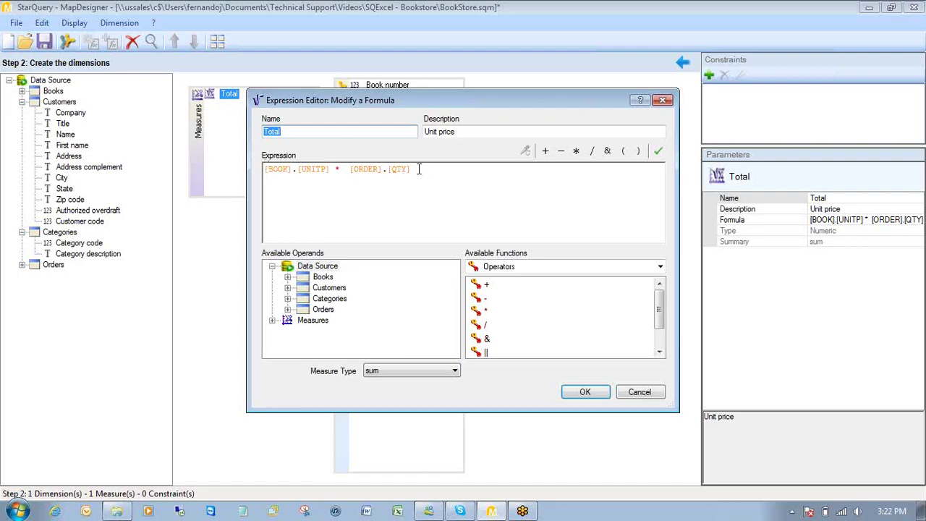
{"action": "left_click", "coordinate": [586, 394]}
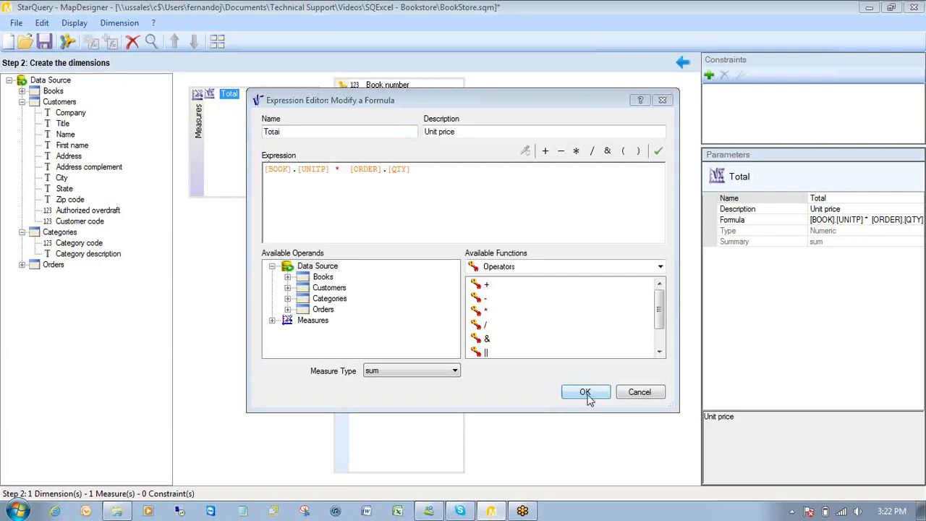
{"action": "right_click", "coordinate": [548, 7]}
Step: Close MapDesigner without saving changes to BookStore.sqm
{"action": "left_click", "coordinate": [575, 97]}
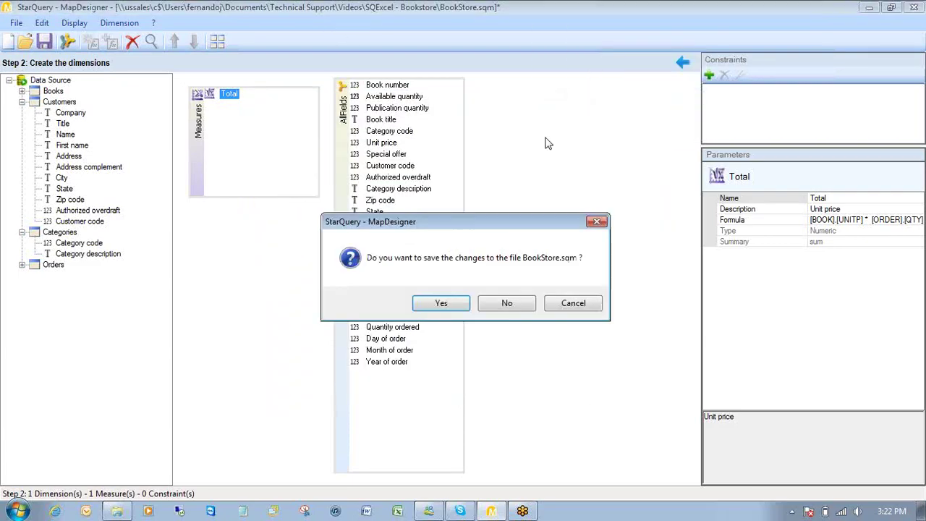
{"action": "left_click", "coordinate": [506, 303]}
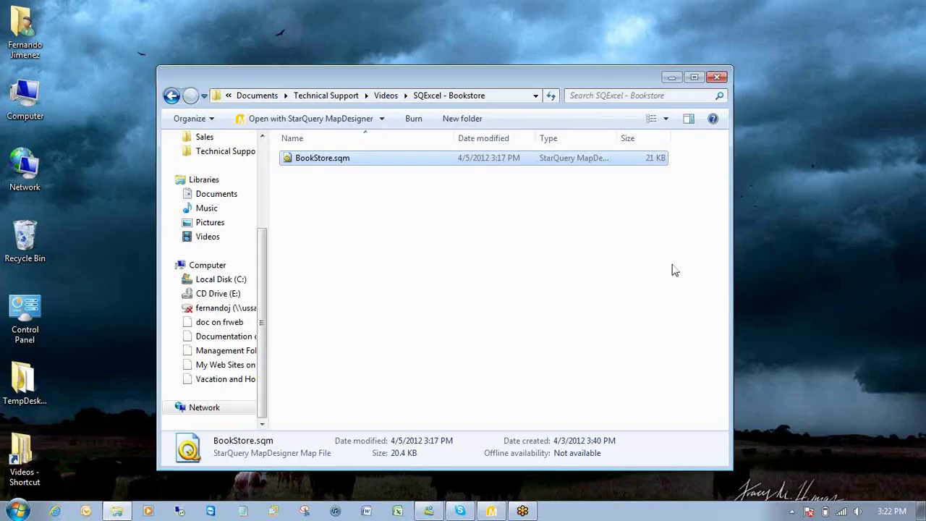
{"action": "left_click", "coordinate": [770, 123]}
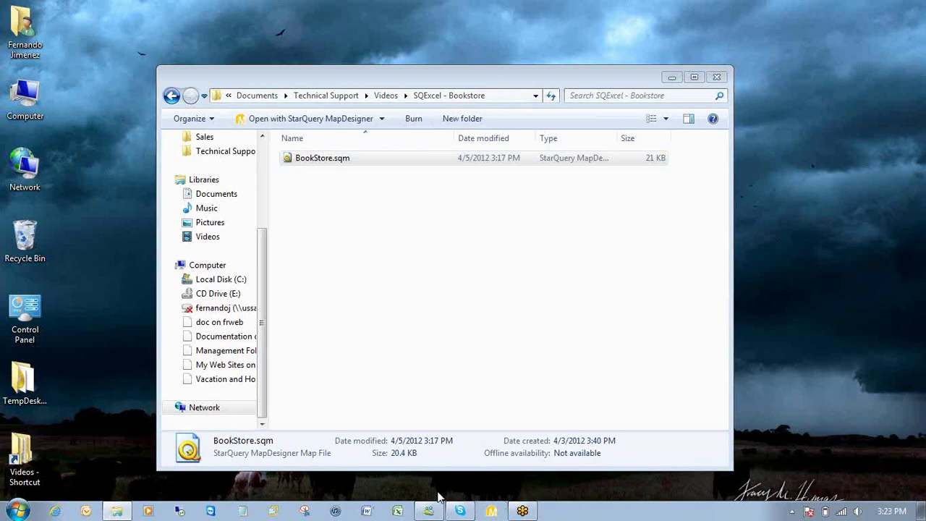
Step: Start a blank Excel workbook and launch StarQuery for Excel from the Symtrax tab
{"action": "left_click", "coordinate": [397, 511]}
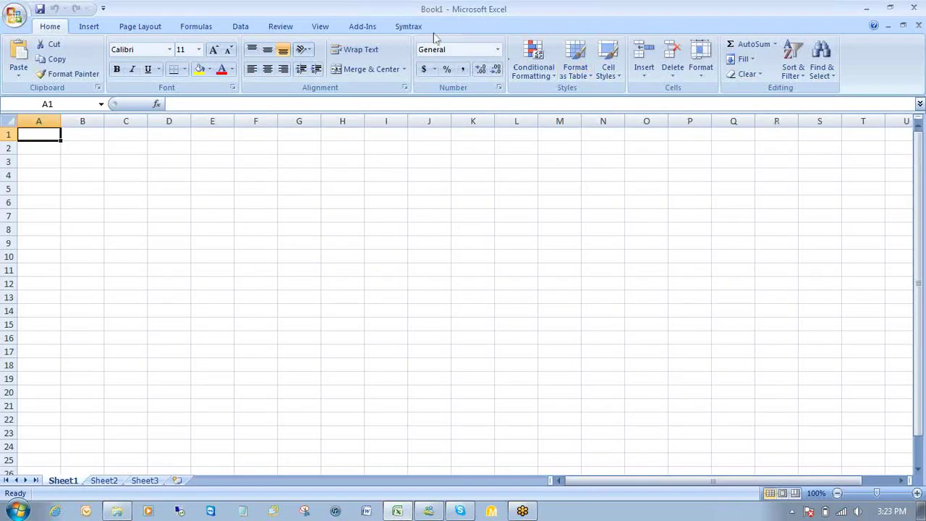
{"action": "left_click", "coordinate": [407, 27]}
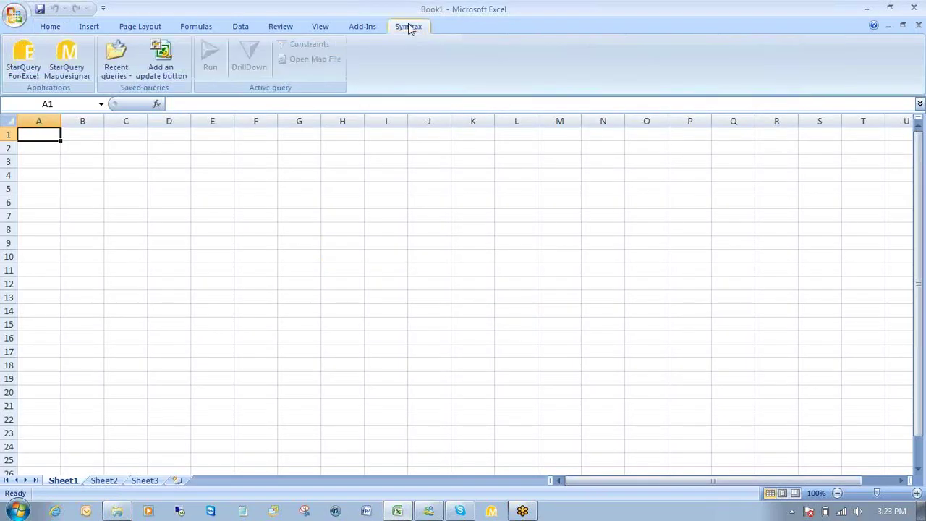
{"action": "left_click", "coordinate": [24, 69]}
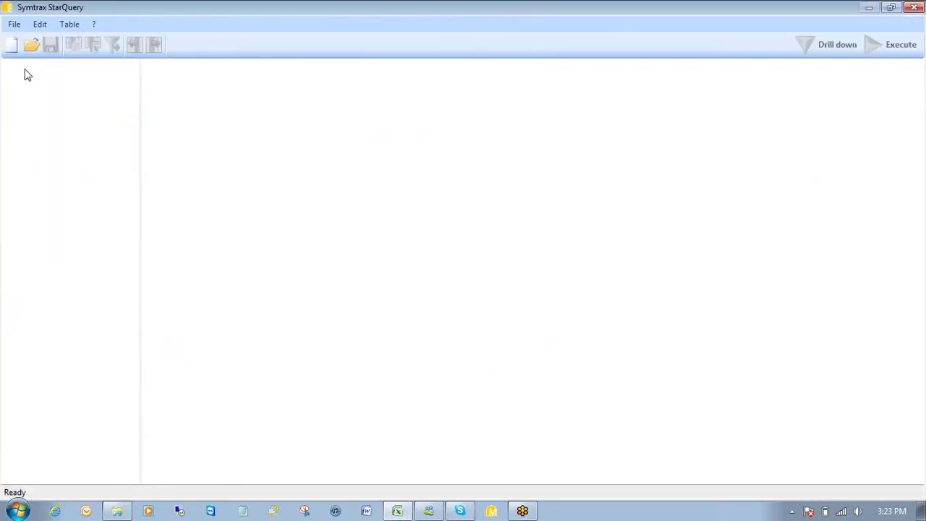
Step: Start a new Data Extraction report and browse to the BookStore.sqm map file
{"action": "left_click", "coordinate": [18, 47]}
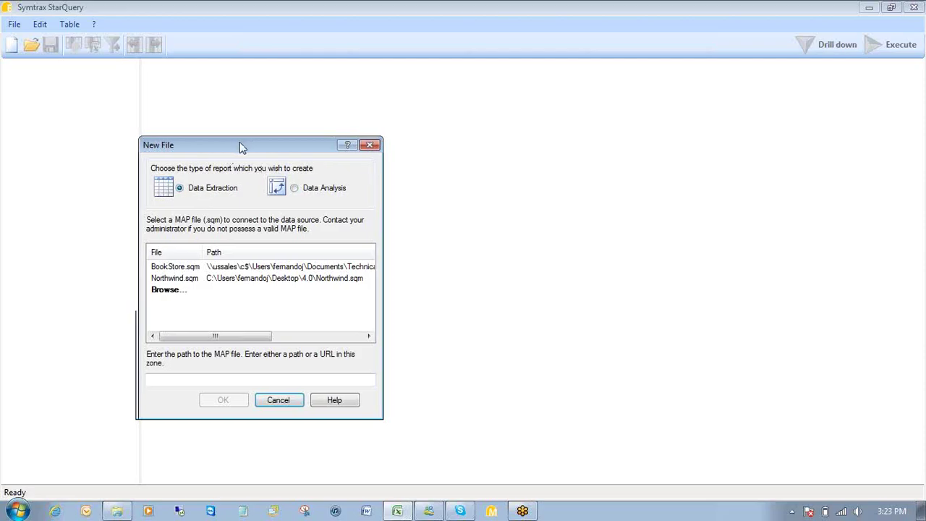
{"action": "left_click_drag", "start_coordinate": [246, 145], "coordinate": [308, 107]}
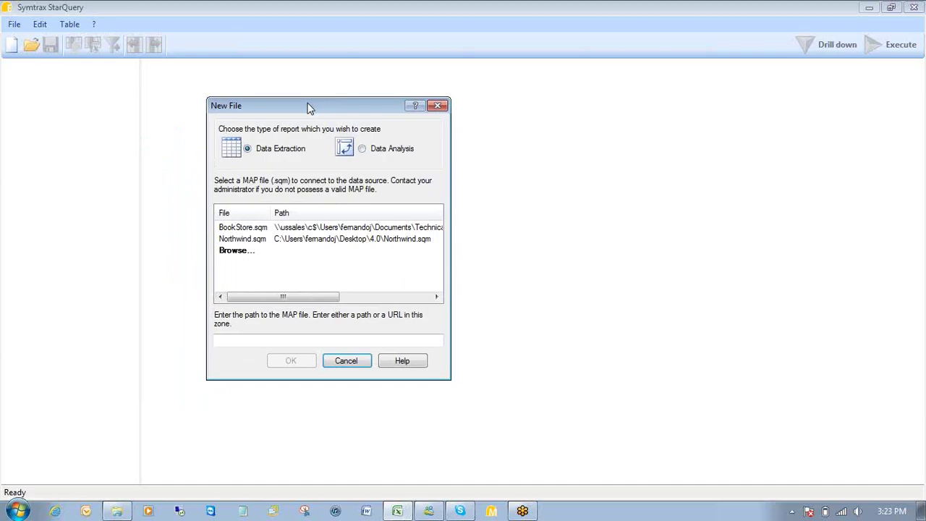
{"action": "left_click", "coordinate": [236, 251]}
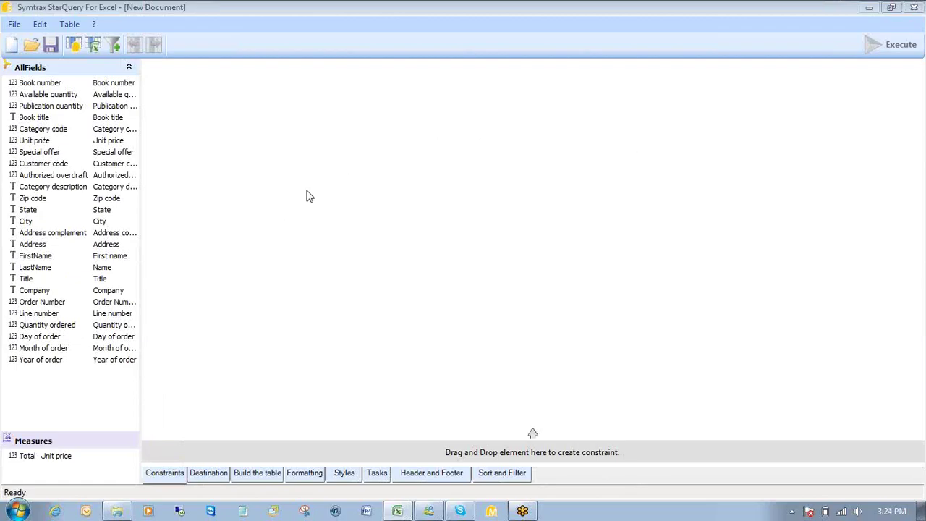
Step: Add FirstName, LastName, State and the Total measure as columns A through D
{"action": "double_click", "coordinate": [35, 256]}
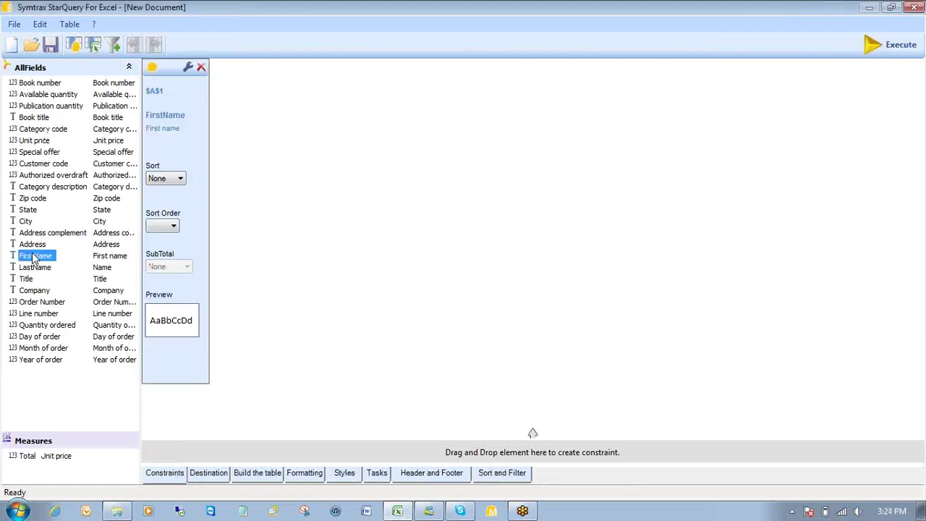
{"action": "double_click", "coordinate": [36, 268]}
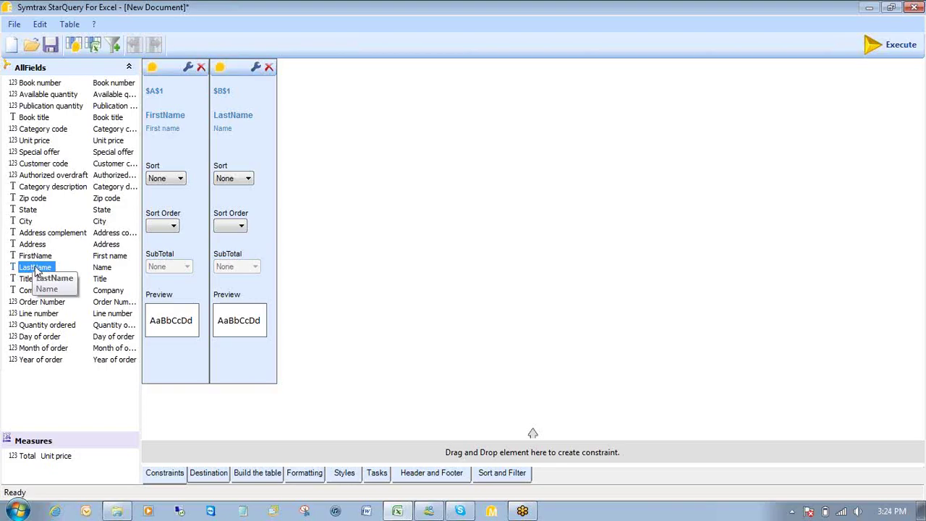
{"action": "left_click", "coordinate": [36, 210]}
{"action": "double_click", "coordinate": [37, 210]}
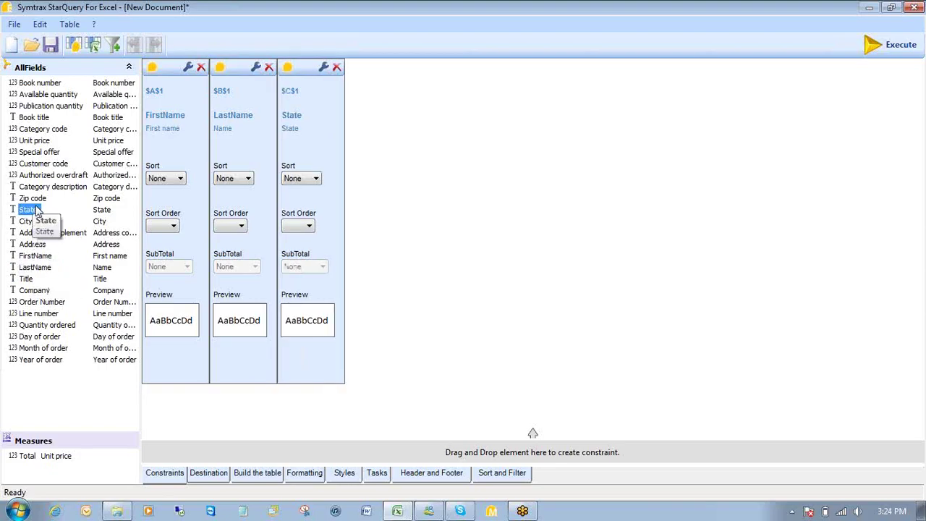
{"action": "double_click", "coordinate": [27, 458]}
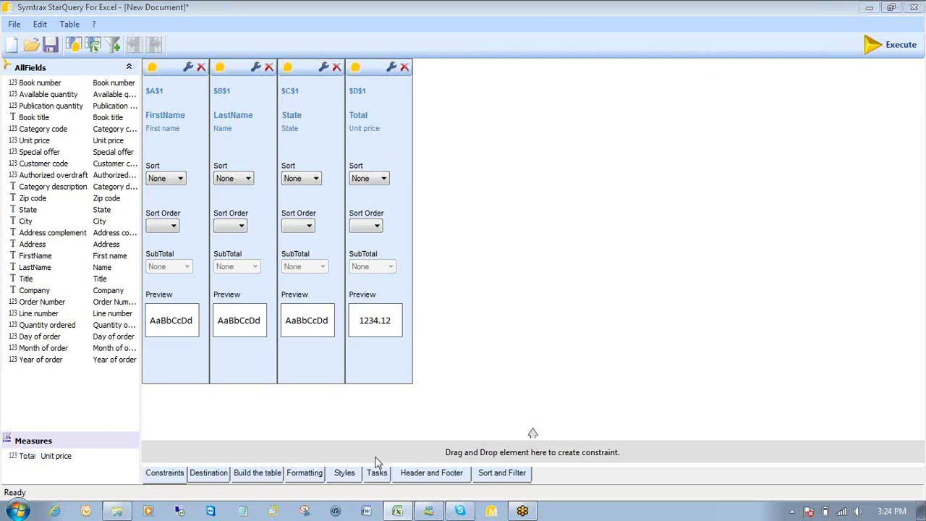
Step: Turn on Automatic Format with the Classic 2 table style
{"action": "left_click", "coordinate": [309, 474]}
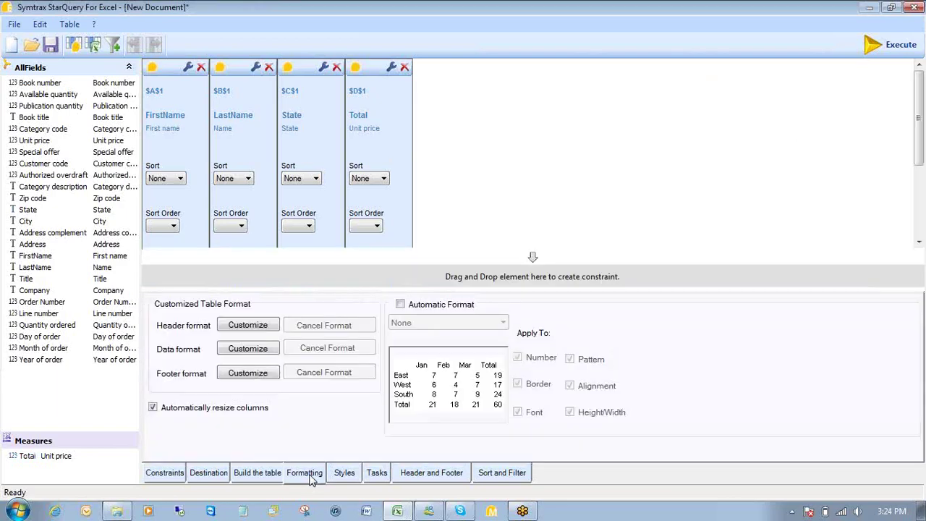
{"action": "left_click", "coordinate": [401, 303]}
{"action": "left_click", "coordinate": [501, 323]}
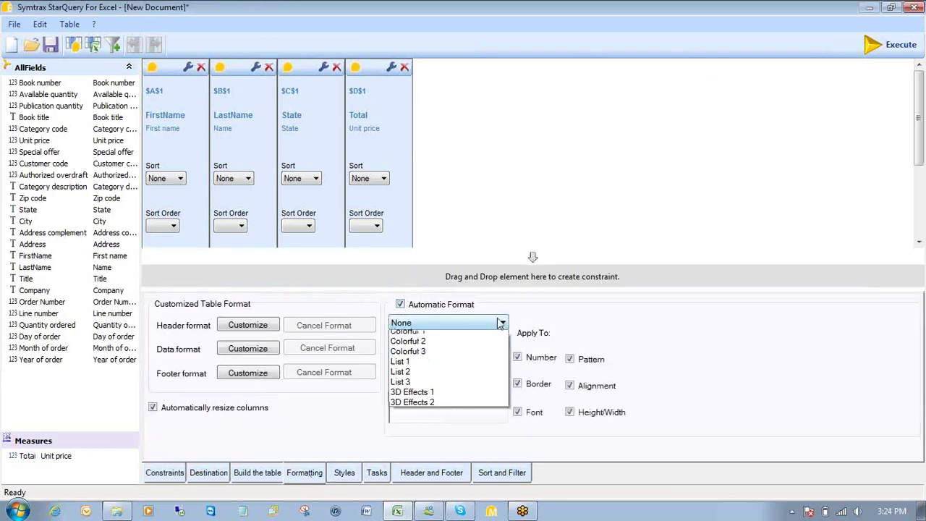
{"action": "left_click", "coordinate": [455, 364]}
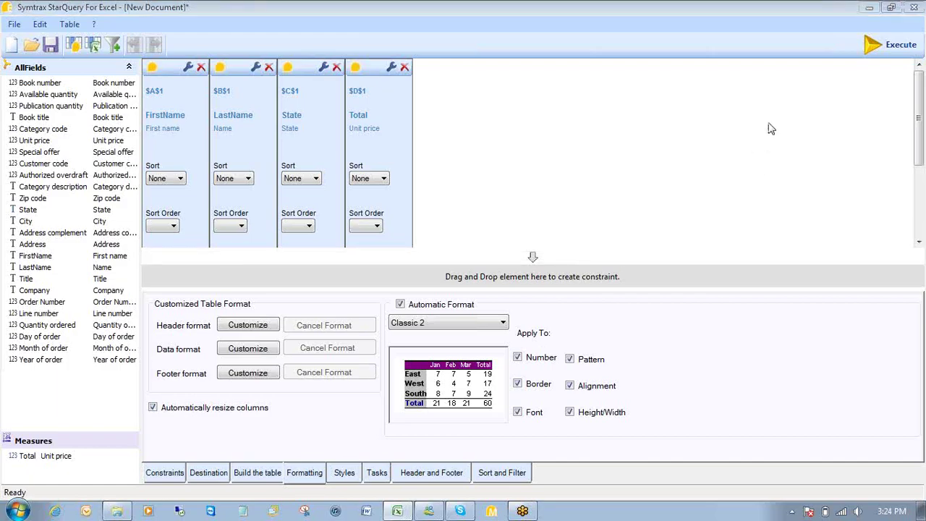
Step: Sort the report ascending by the State column
{"action": "left_click", "coordinate": [314, 145]}
{"action": "left_click", "coordinate": [315, 179]}
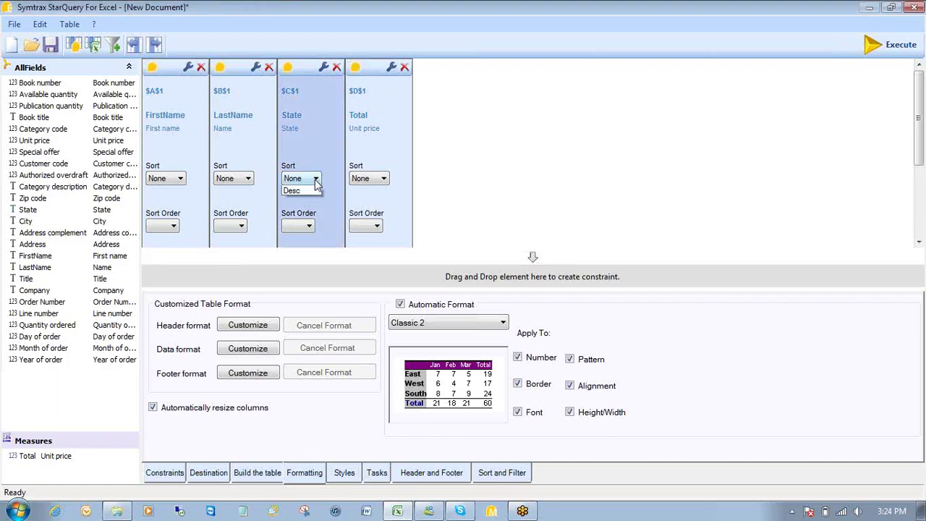
{"action": "left_click", "coordinate": [307, 199]}
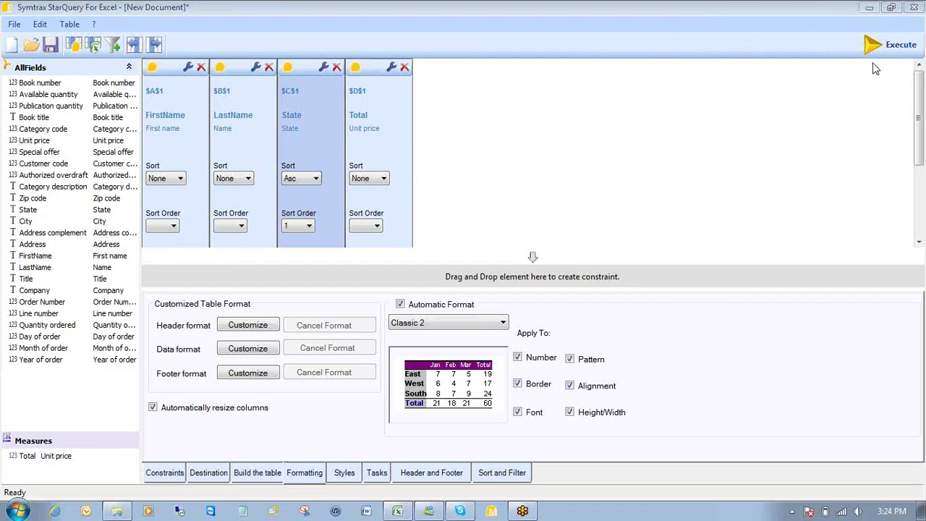
{"action": "left_click", "coordinate": [785, 80]}
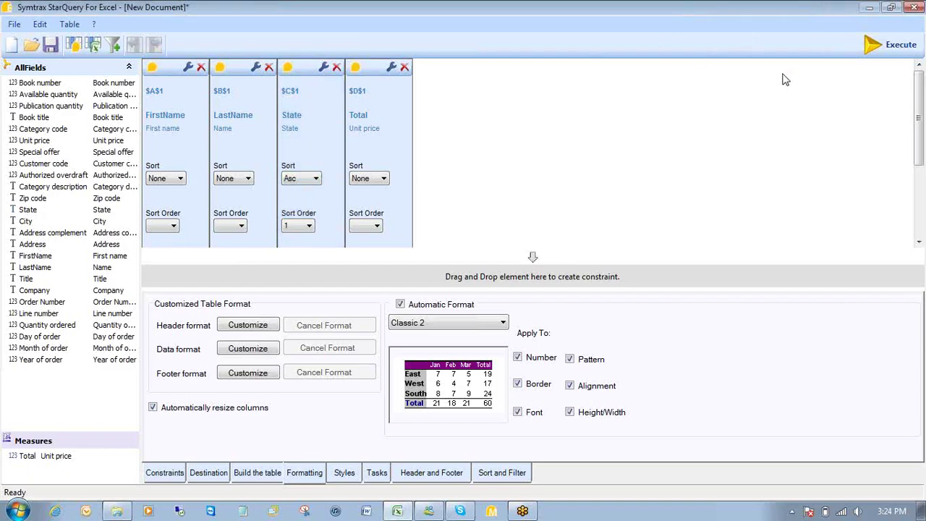
Step: Execute the report into Sheet1, then reopen StarQuery for Excel
{"action": "left_click", "coordinate": [883, 55]}
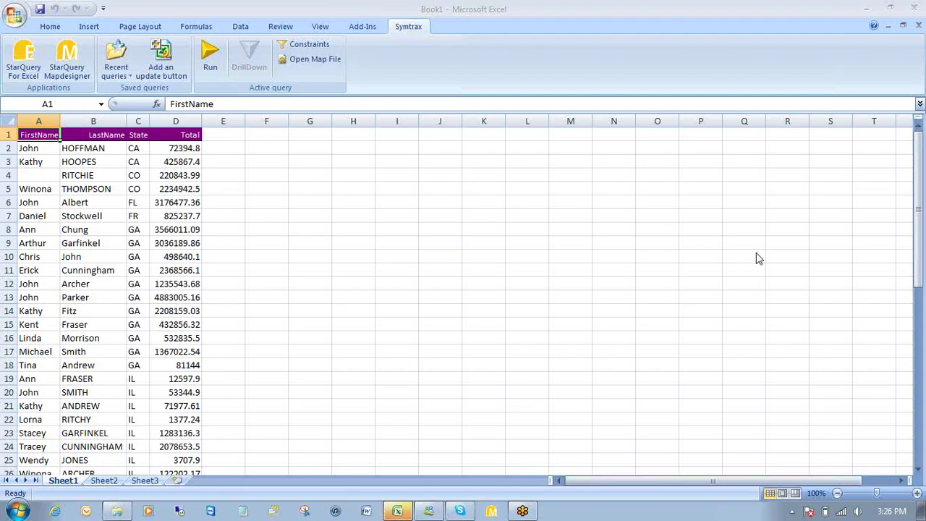
{"action": "left_click", "coordinate": [23, 68]}
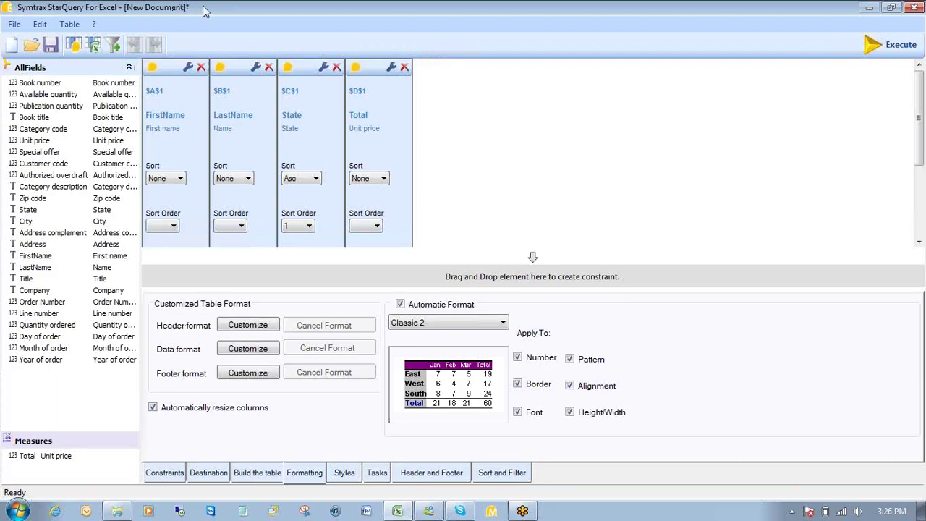
Step: Start a 'Limit state' constraint on the State field using a Contains comparison
{"action": "left_click", "coordinate": [161, 479]}
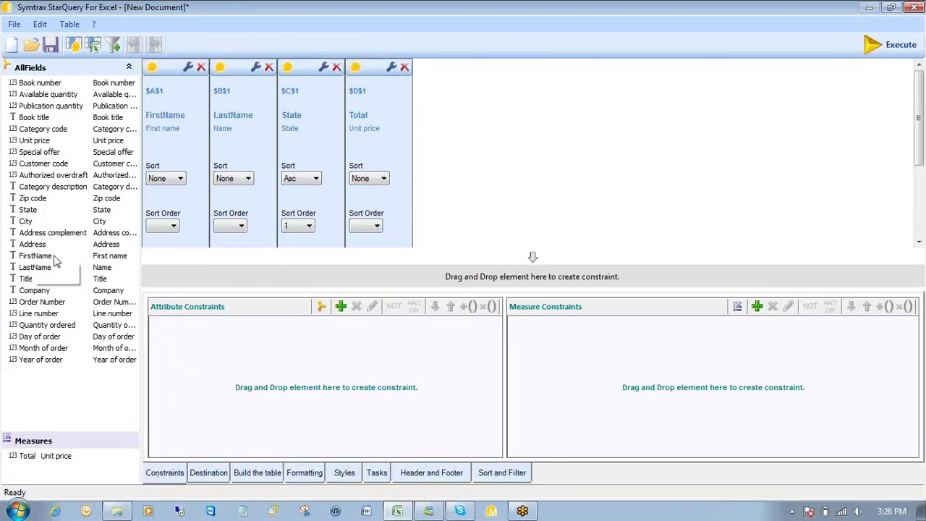
{"action": "left_click_drag", "start_coordinate": [25, 210], "coordinate": [265, 358]}
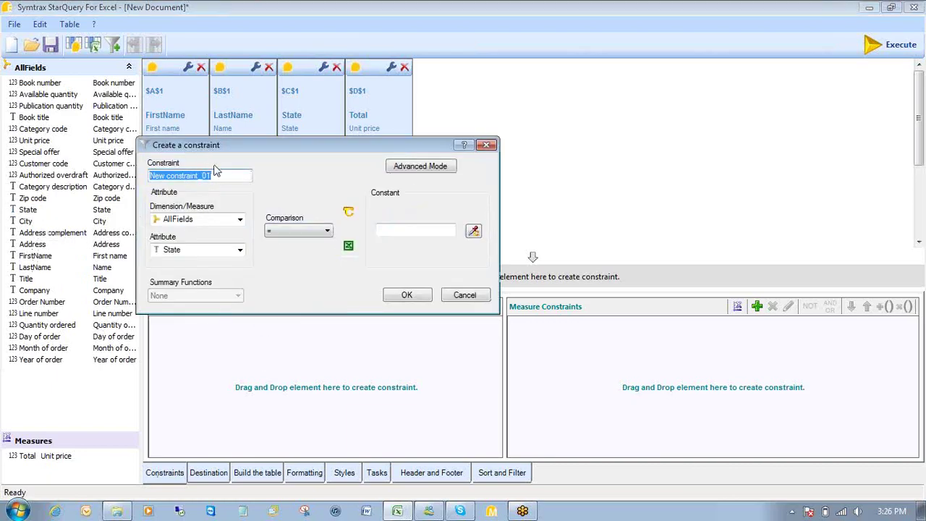
{"action": "type", "text": "Limit state"}
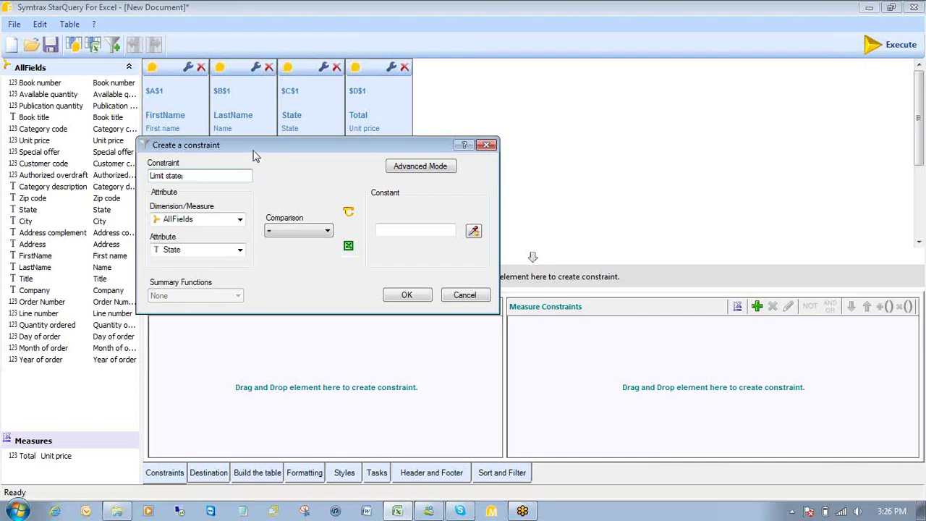
{"action": "left_click", "coordinate": [327, 232]}
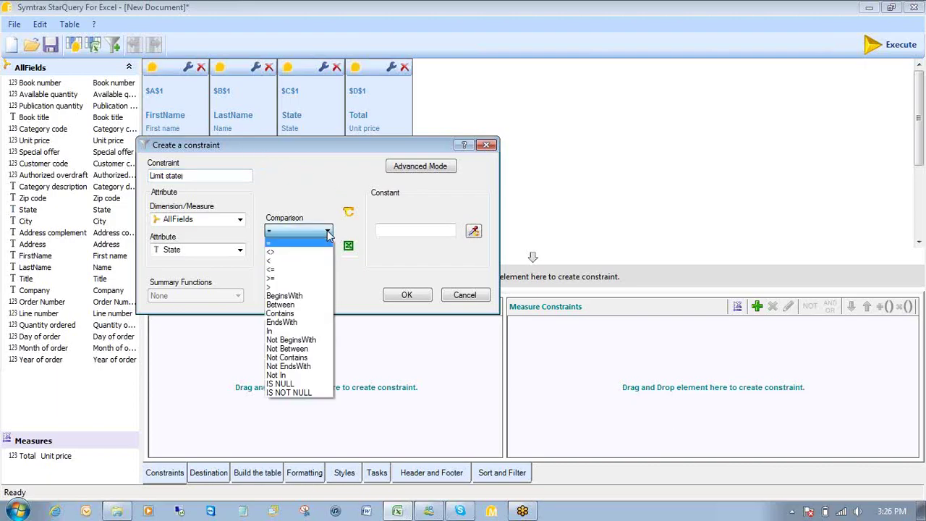
{"action": "left_click", "coordinate": [300, 315]}
Step: Set the constraint's constant value to CA and create the constraint
{"action": "left_click", "coordinate": [415, 230]}
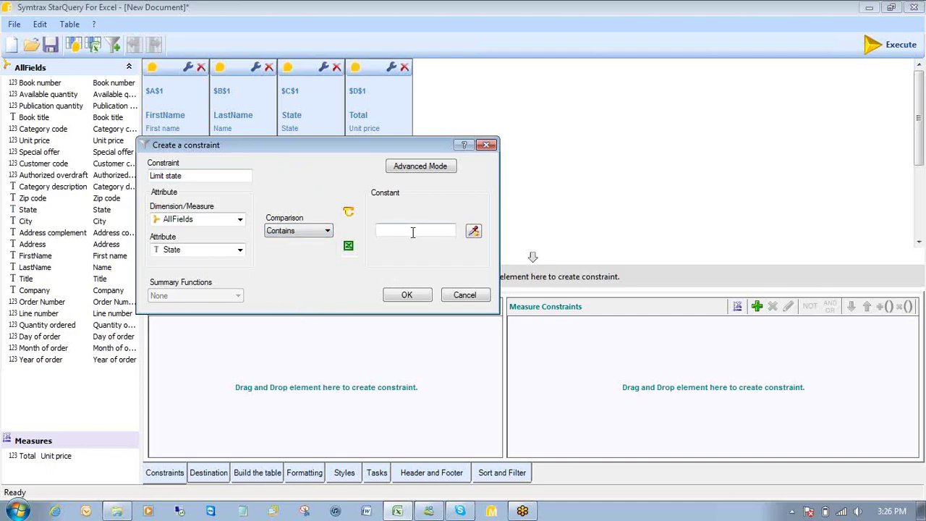
{"action": "left_click", "coordinate": [473, 232]}
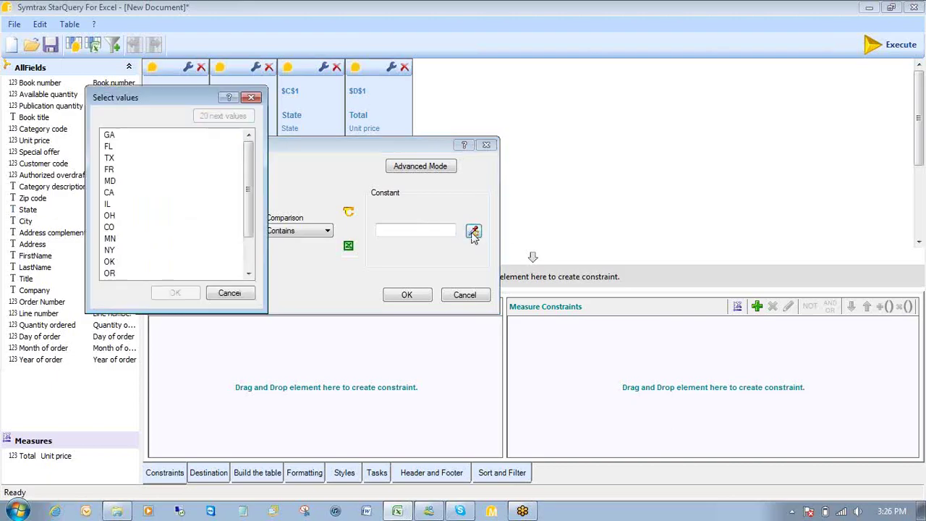
{"action": "left_click", "coordinate": [109, 192]}
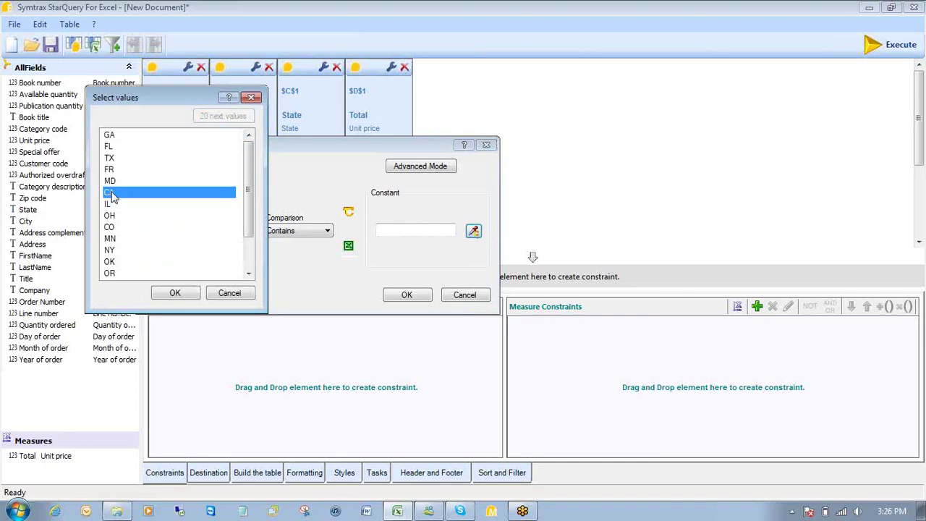
{"action": "left_click", "coordinate": [176, 292]}
{"action": "left_click", "coordinate": [407, 294]}
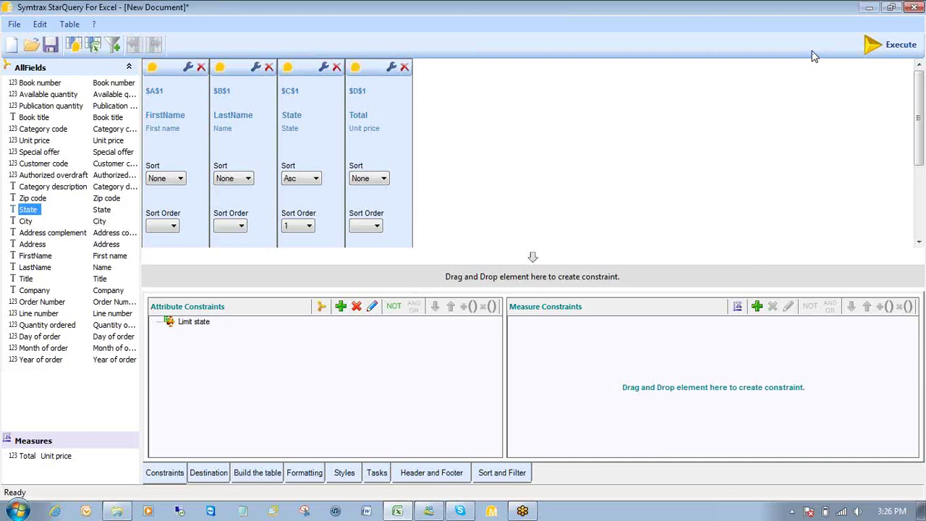
Step: Execute the CA-limited report so the two CA customers and their totals fill Sheet1
{"action": "left_click", "coordinate": [895, 52]}
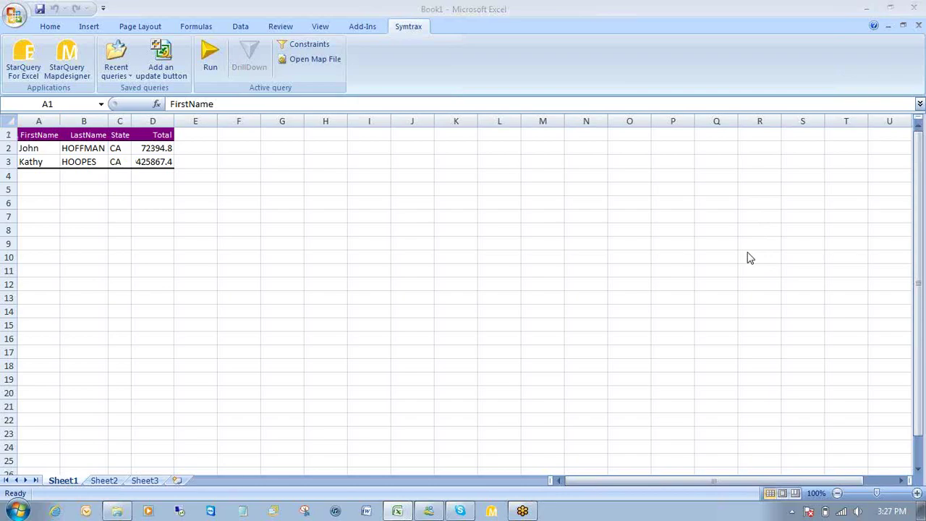
{"action": "left_click", "coordinate": [240, 134]}
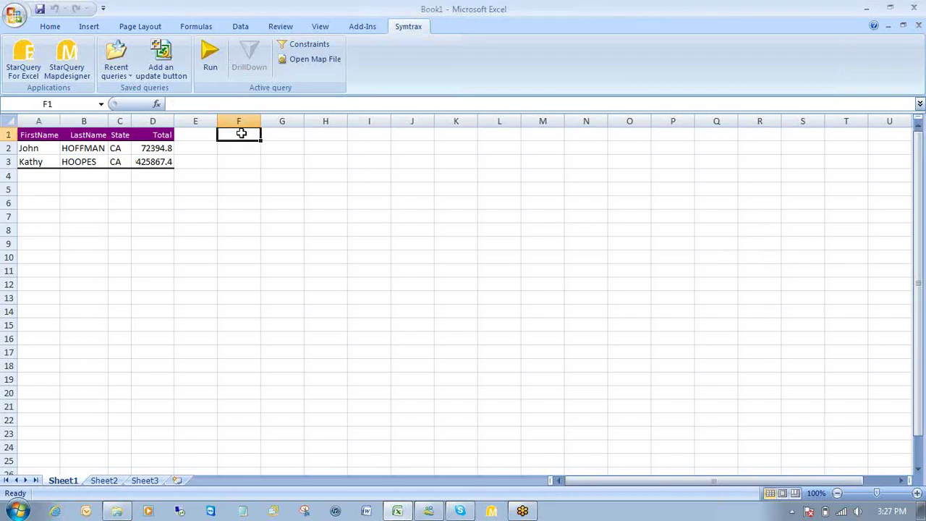
{"action": "left_click", "coordinate": [239, 148]}
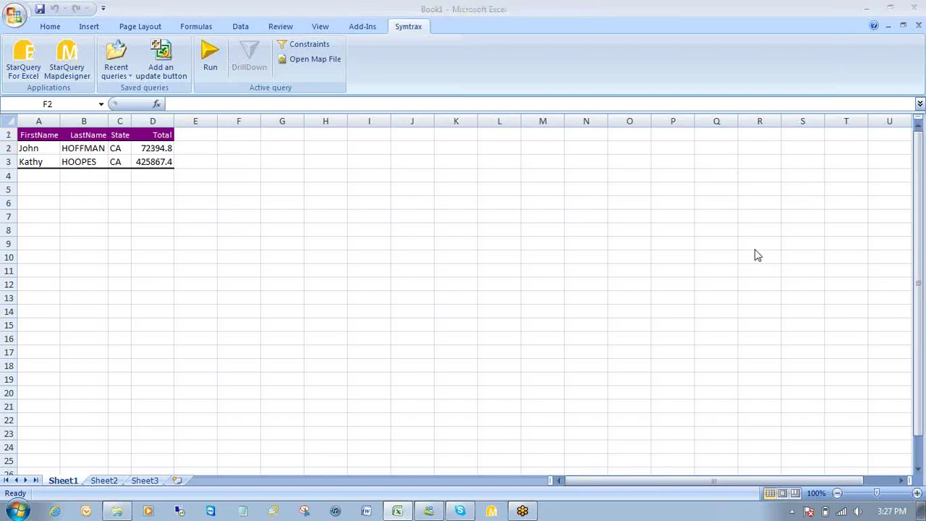
Step: Label cell F1 'Enter State Here' and autofit column F to fit it
{"action": "left_click", "coordinate": [245, 133]}
{"action": "type", "text": "Ent"}
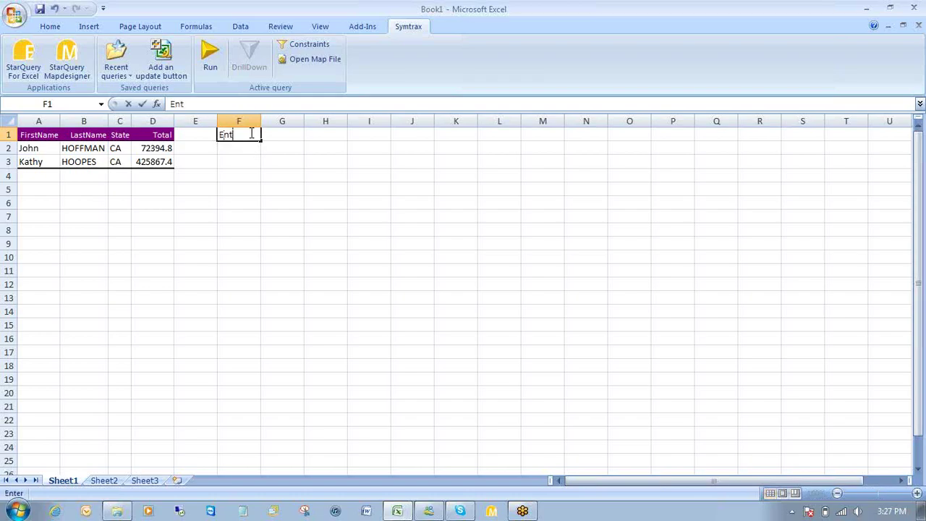
{"action": "type", "text": "er State Name"}
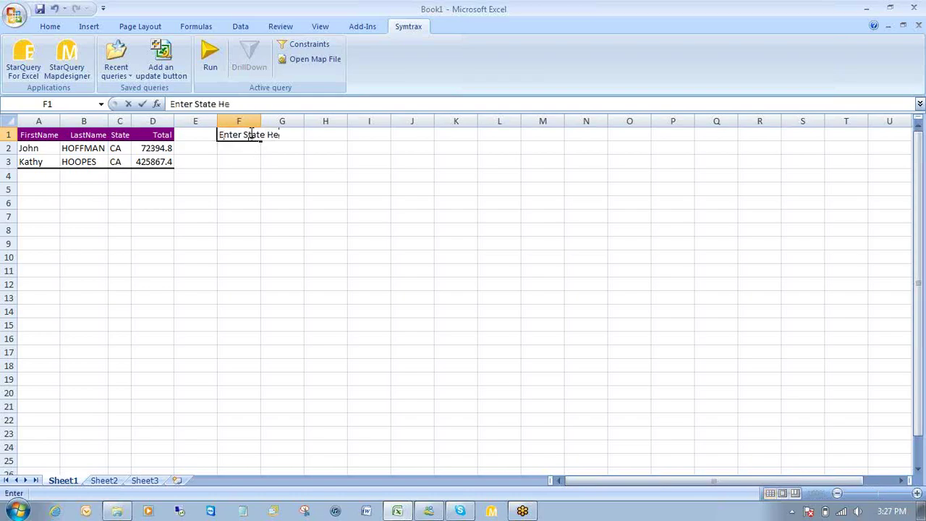
{"action": "key", "text": "Return"}
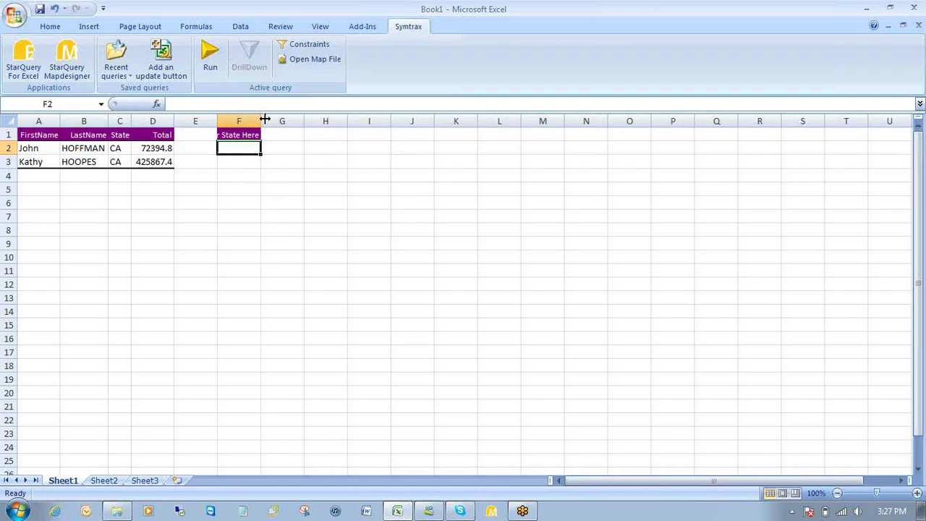
{"action": "double_click", "coordinate": [261, 120]}
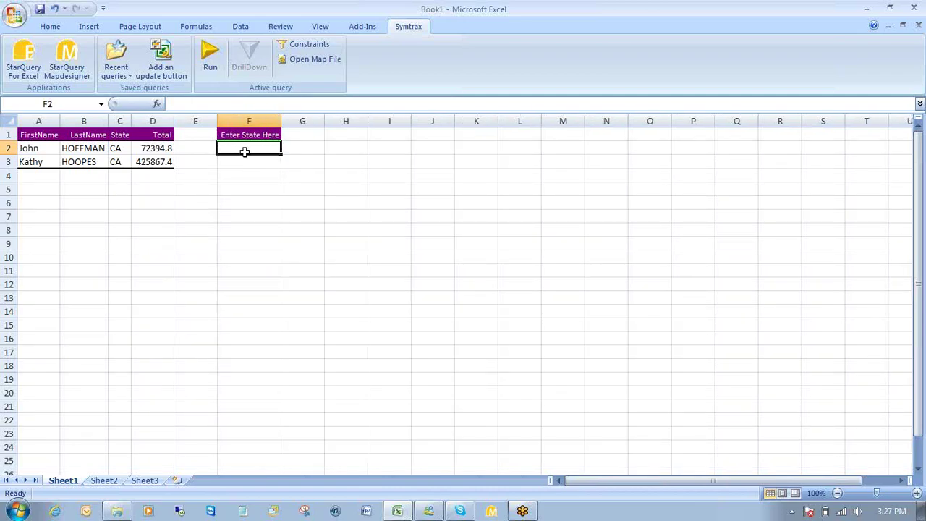
Step: Enter TX in F2 and format it centered, bold, with a yellow fill
{"action": "type", "text": "TX"}
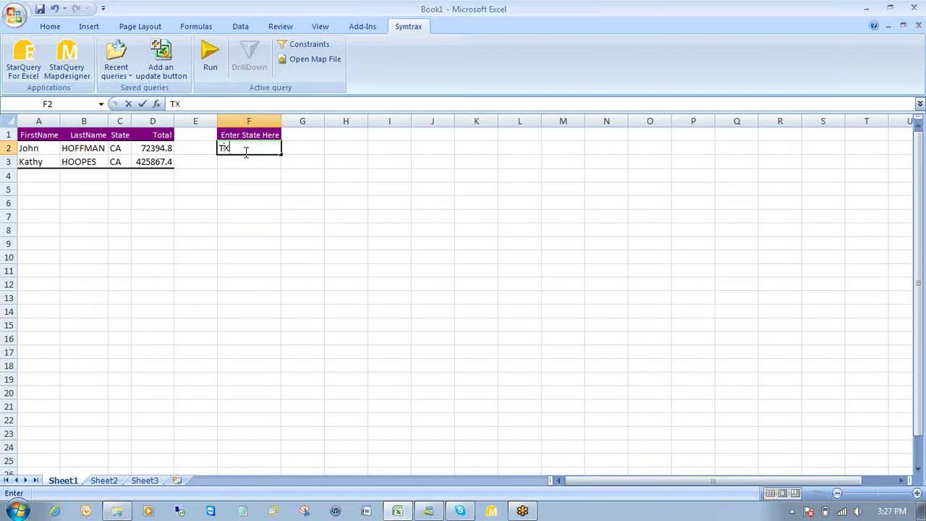
{"action": "key", "text": "Return"}
{"action": "left_click", "coordinate": [243, 151]}
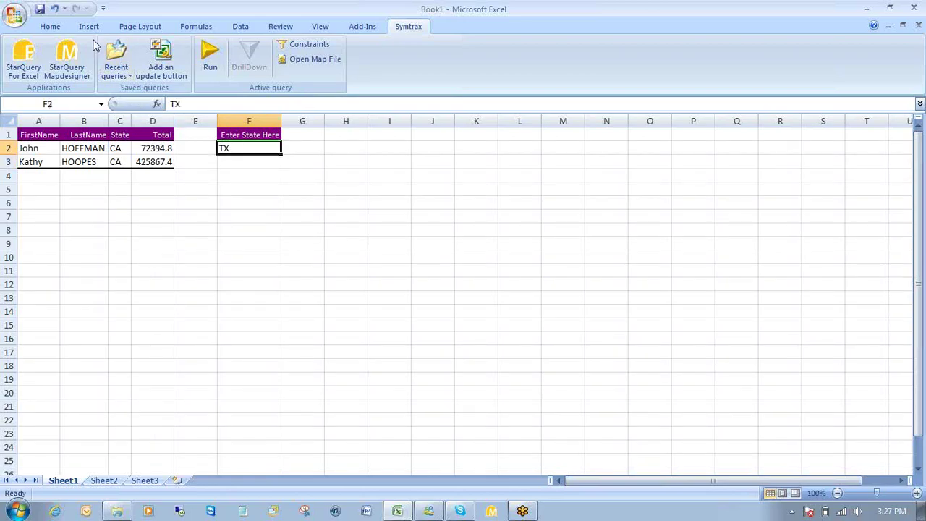
{"action": "left_click", "coordinate": [50, 26]}
{"action": "left_click", "coordinate": [267, 70]}
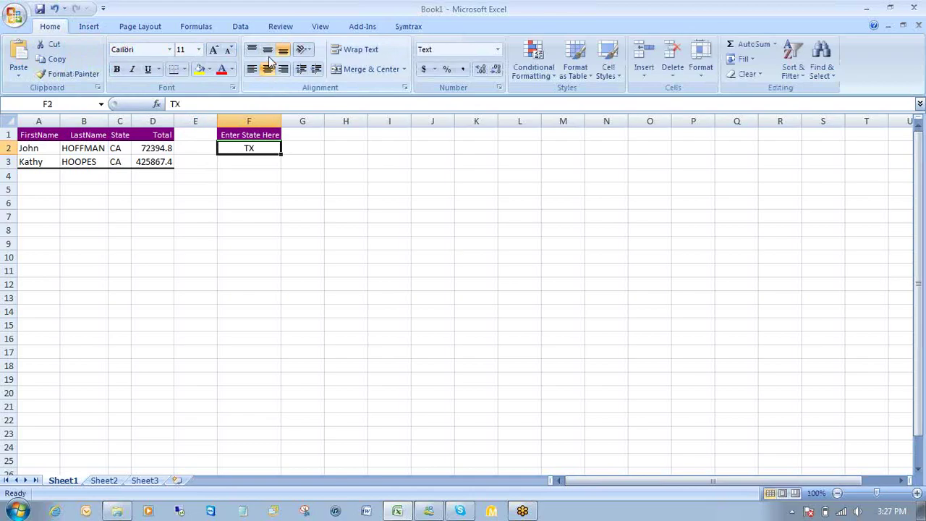
{"action": "left_click", "coordinate": [201, 70]}
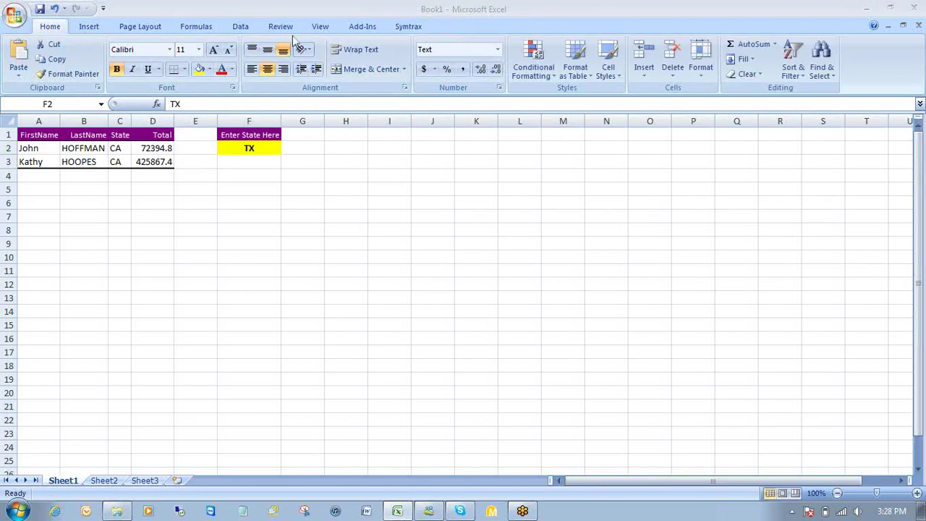
Step: Change the Limit state constraint to use Excel reference Sheet1!$F$2 instead of constant CA
{"action": "left_click", "coordinate": [409, 27]}
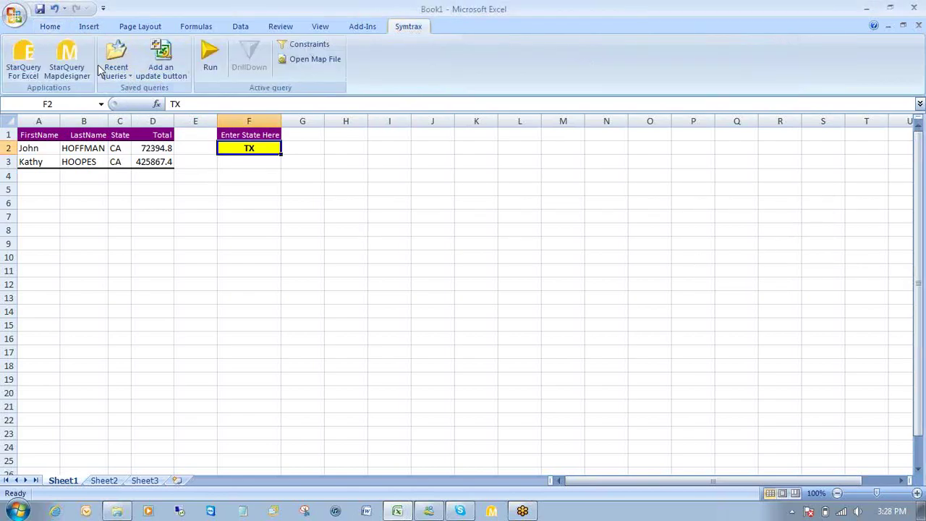
{"action": "left_click", "coordinate": [24, 70]}
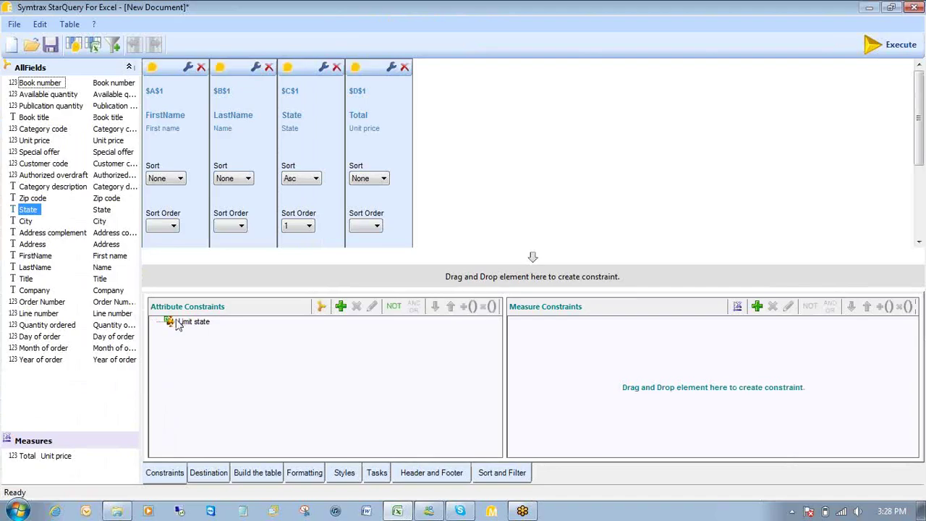
{"action": "left_click", "coordinate": [181, 323]}
{"action": "double_click", "coordinate": [190, 324]}
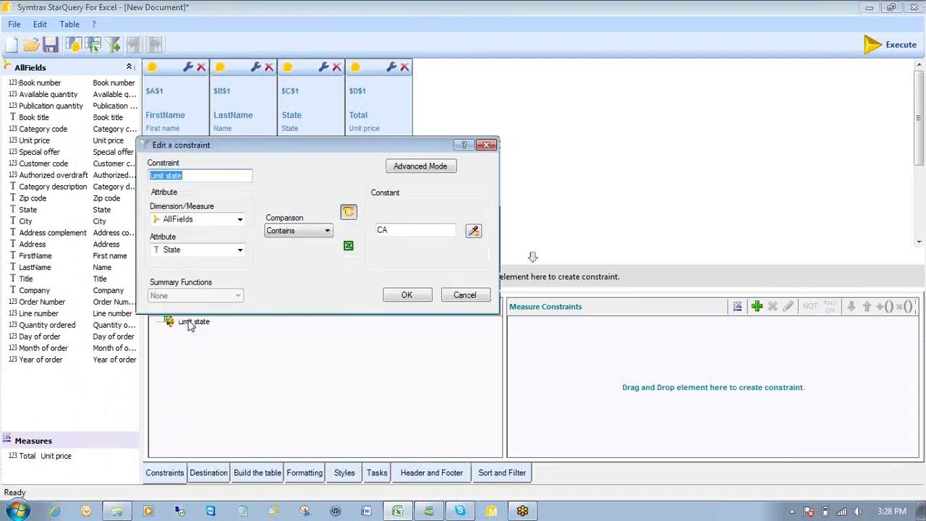
{"action": "left_click", "coordinate": [349, 248]}
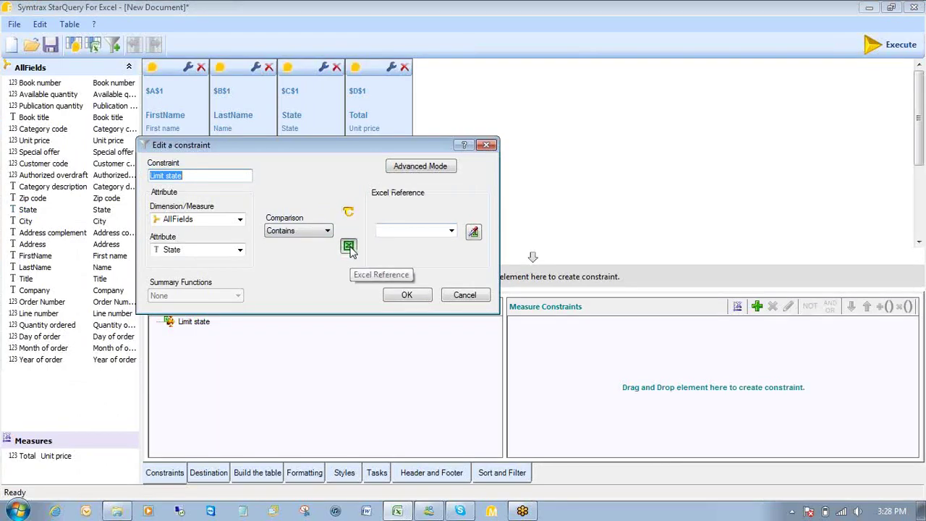
{"action": "left_click", "coordinate": [473, 233]}
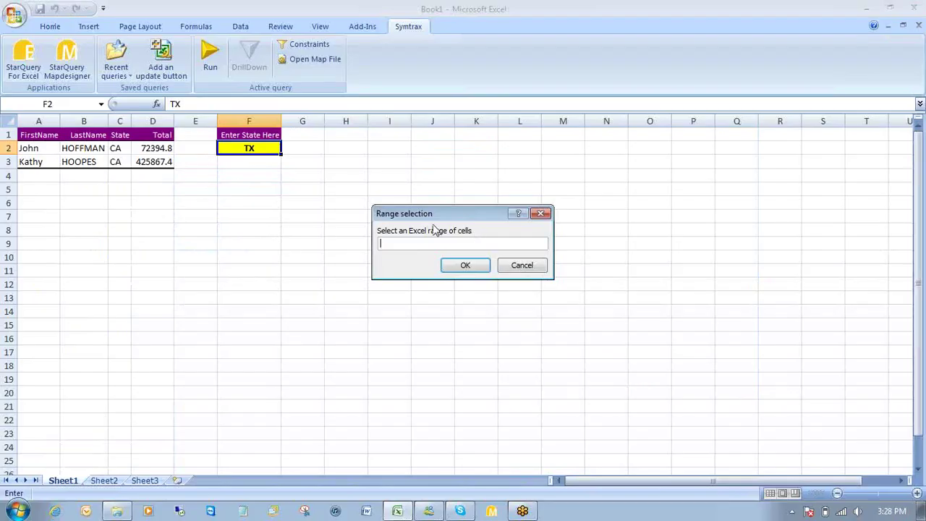
{"action": "left_click", "coordinate": [248, 149]}
{"action": "left_click_drag", "start_coordinate": [409, 243], "coordinate": [372, 244]}
{"action": "left_click", "coordinate": [464, 267]}
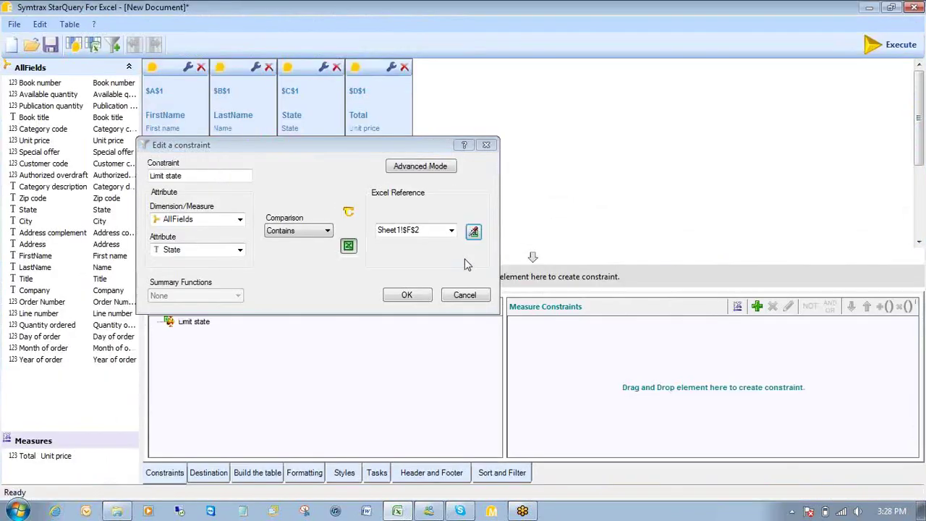
{"action": "left_click", "coordinate": [410, 293]}
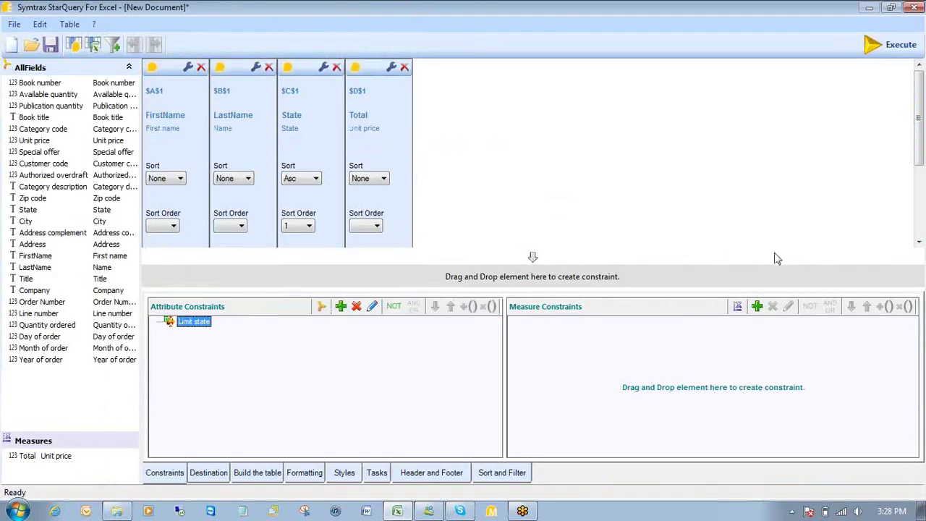
Step: Run the report for TX, then change F2 to FL and rerun it
{"action": "left_click", "coordinate": [893, 46]}
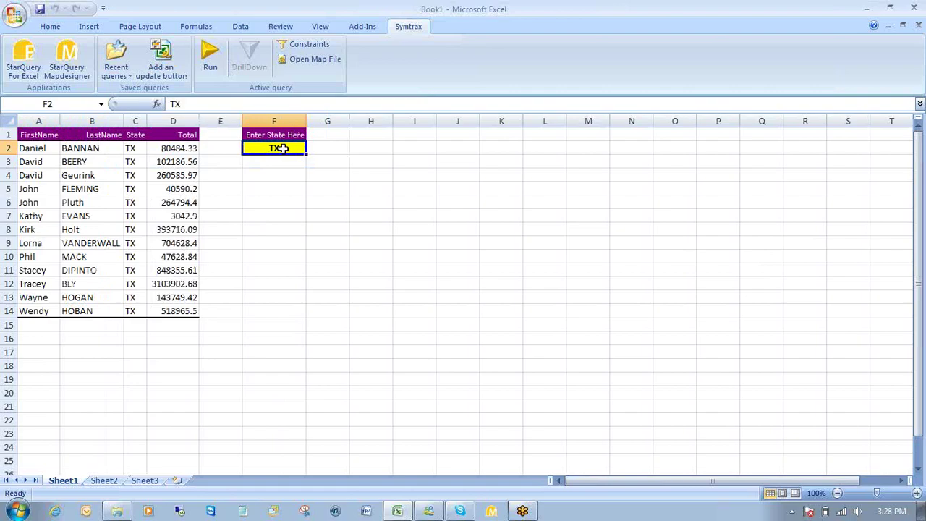
{"action": "type", "text": "FL"}
{"action": "key", "text": "Return"}
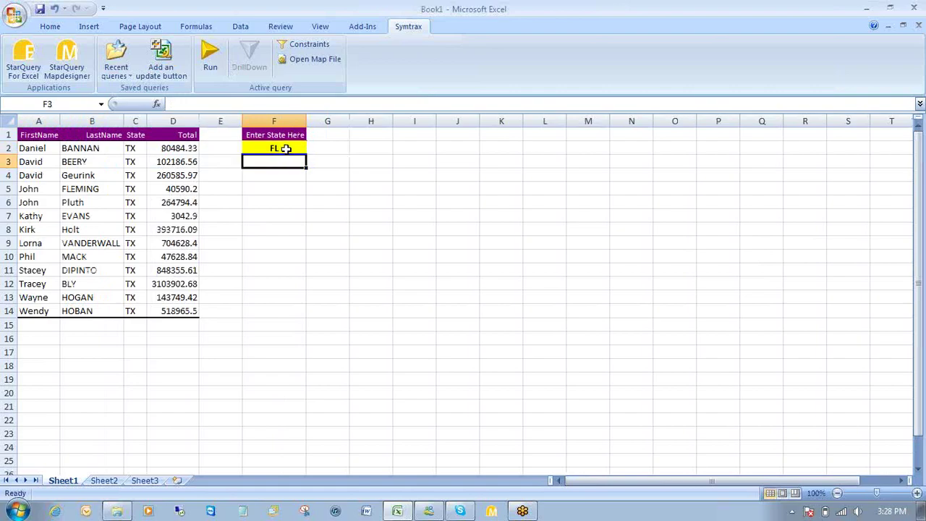
{"action": "left_click", "coordinate": [210, 60]}
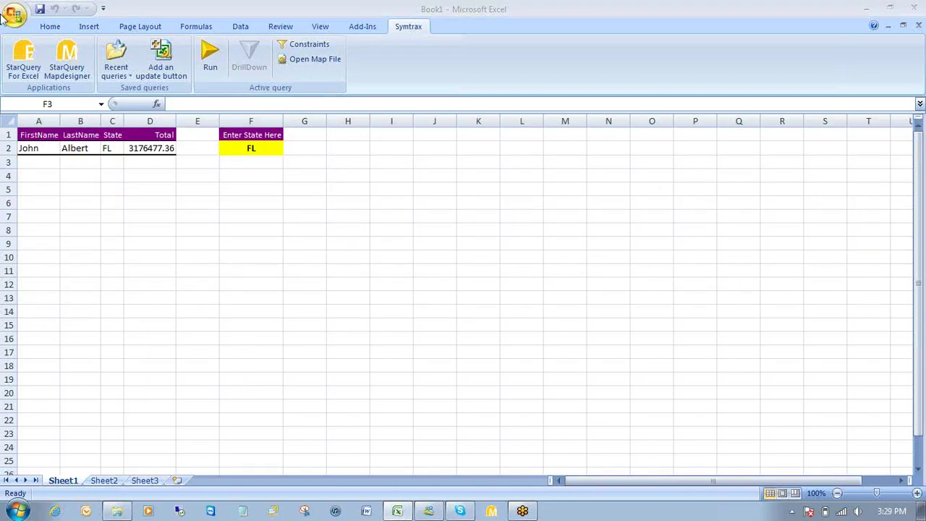
Step: Save the query as BookstoreQuery.sqx in the SQExcel - Bookstore folder
{"action": "left_click", "coordinate": [27, 61]}
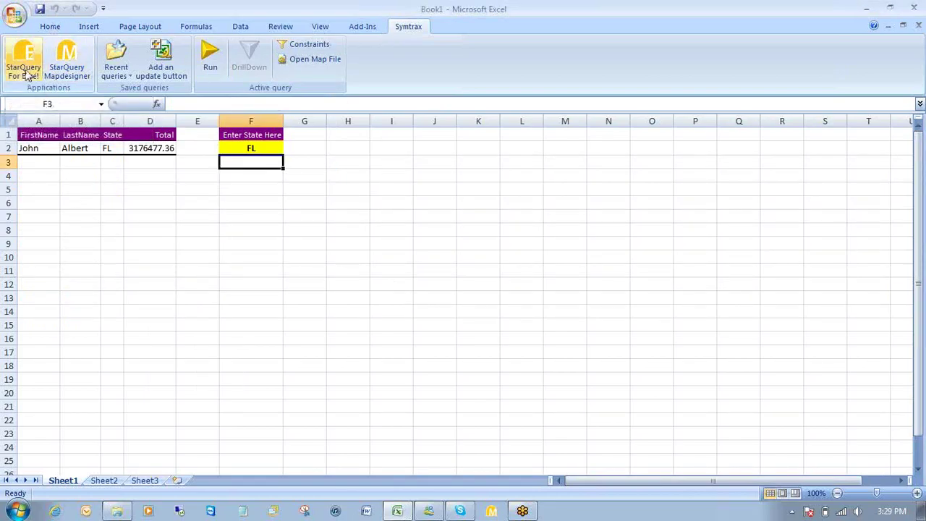
{"action": "left_click", "coordinate": [26, 72]}
{"action": "left_click", "coordinate": [14, 24]}
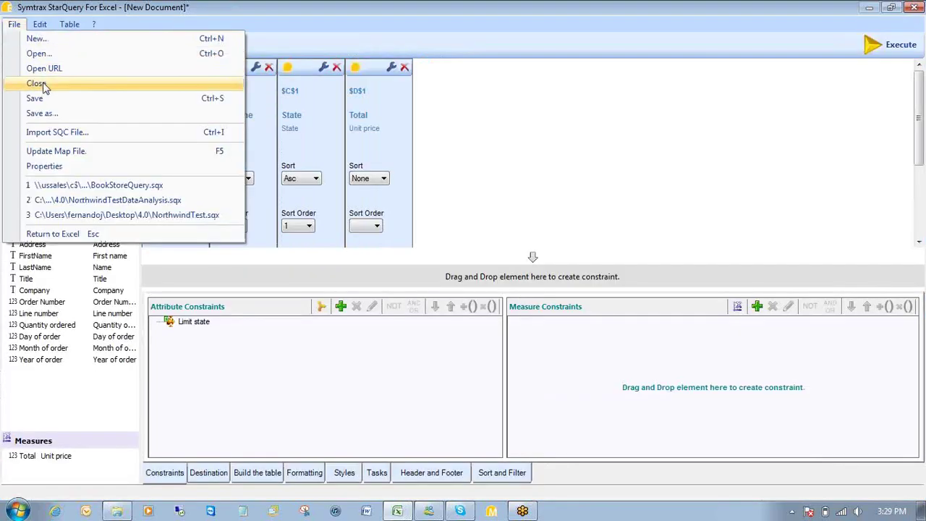
{"action": "left_click", "coordinate": [45, 113]}
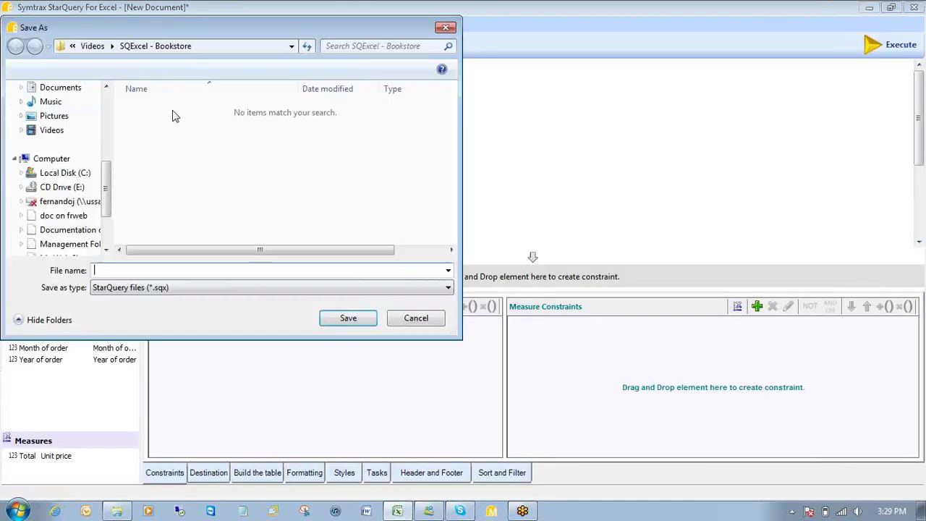
{"action": "left_click", "coordinate": [191, 270]}
{"action": "type", "text": "Bookstore"}
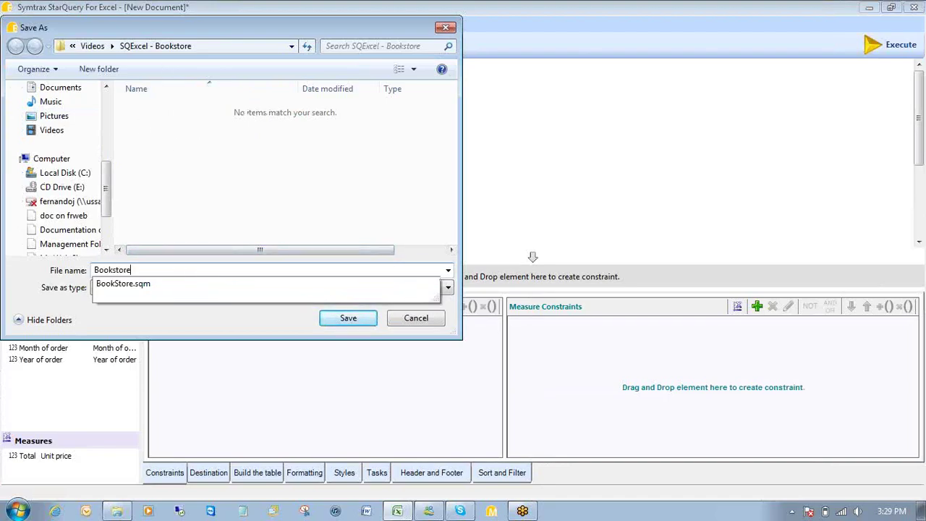
{"action": "type", "text": "Query"}
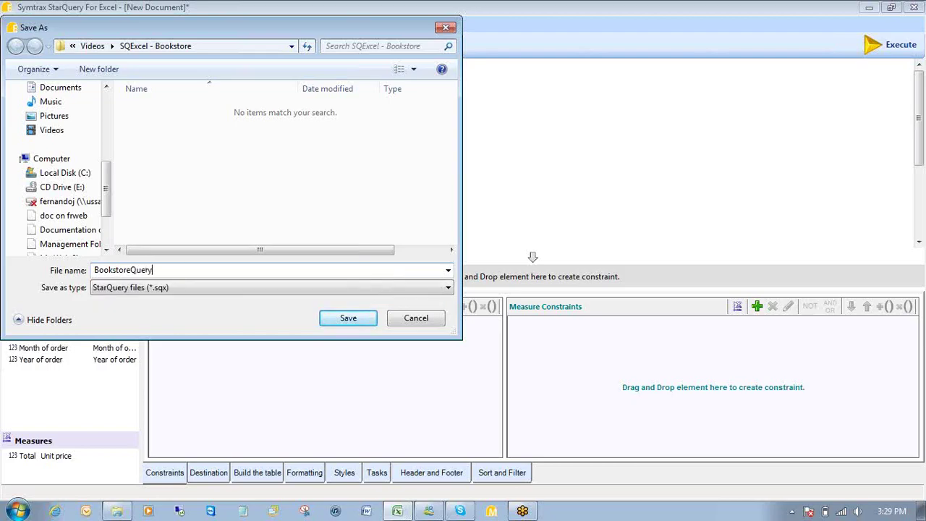
{"action": "left_click", "coordinate": [333, 320]}
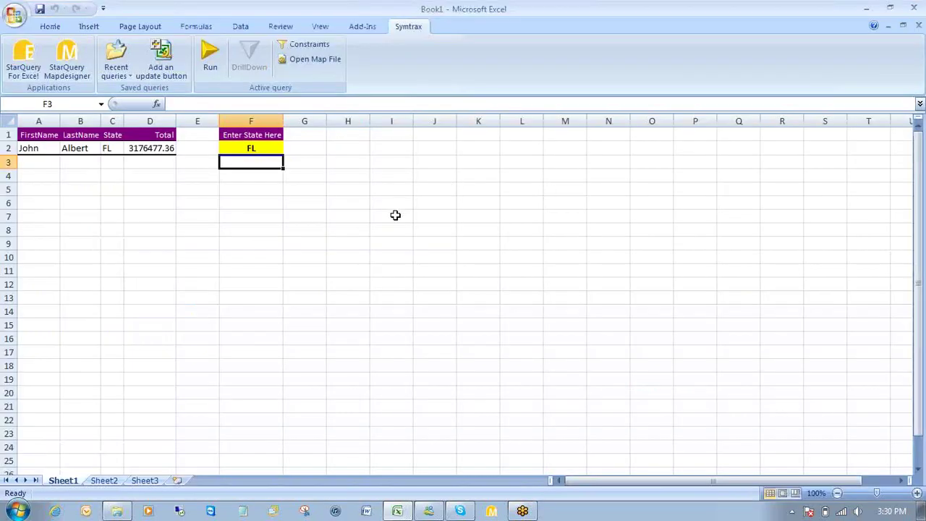
Step: Add a RunBookStoreQuery update button at cell I7 linked to BookstoreQuery.sqx
{"action": "left_click", "coordinate": [392, 215]}
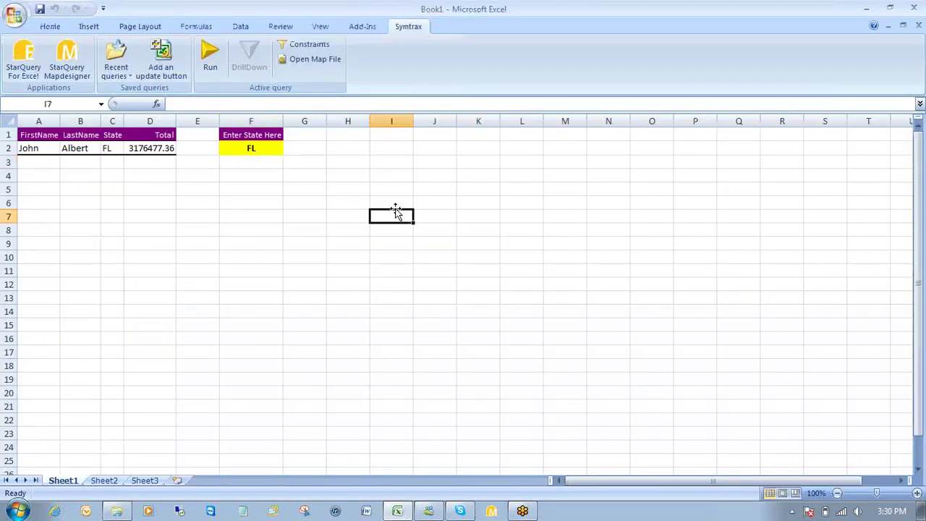
{"action": "left_click", "coordinate": [164, 62]}
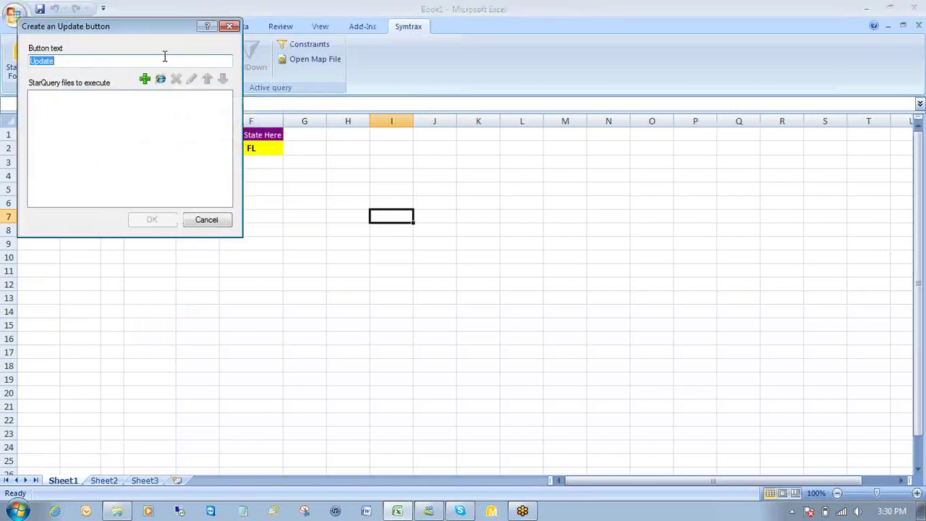
{"action": "type", "text": "F"}
{"action": "left_click", "coordinate": [144, 79]}
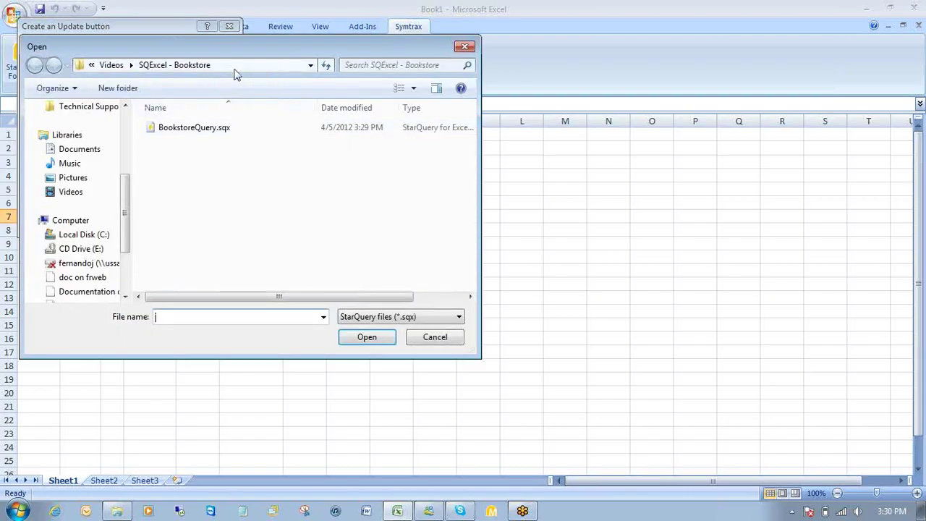
{"action": "double_click", "coordinate": [177, 133]}
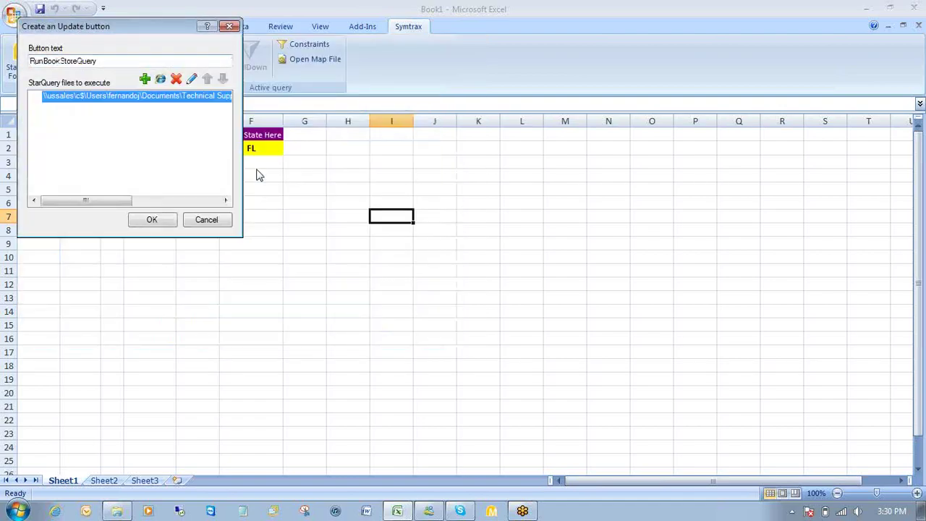
{"action": "left_click", "coordinate": [164, 224]}
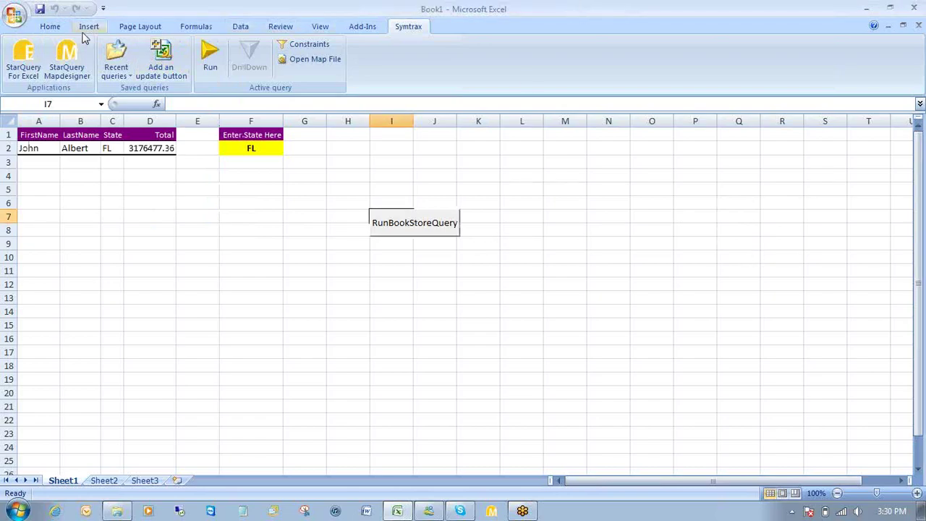
Step: Save the workbook as StarQueryBookStore, an Excel Macro-Enabled Workbook (*.xlsm)
{"action": "left_click", "coordinate": [47, 28]}
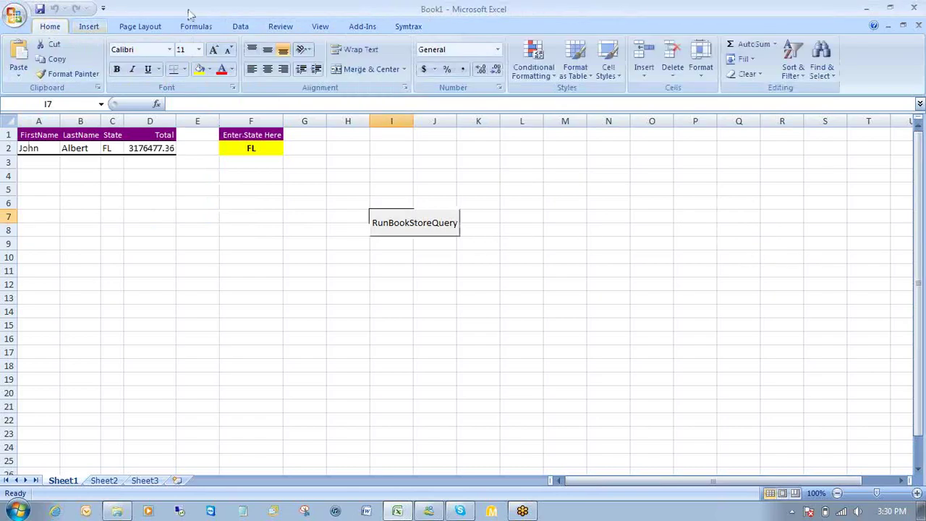
{"action": "left_click", "coordinate": [40, 9]}
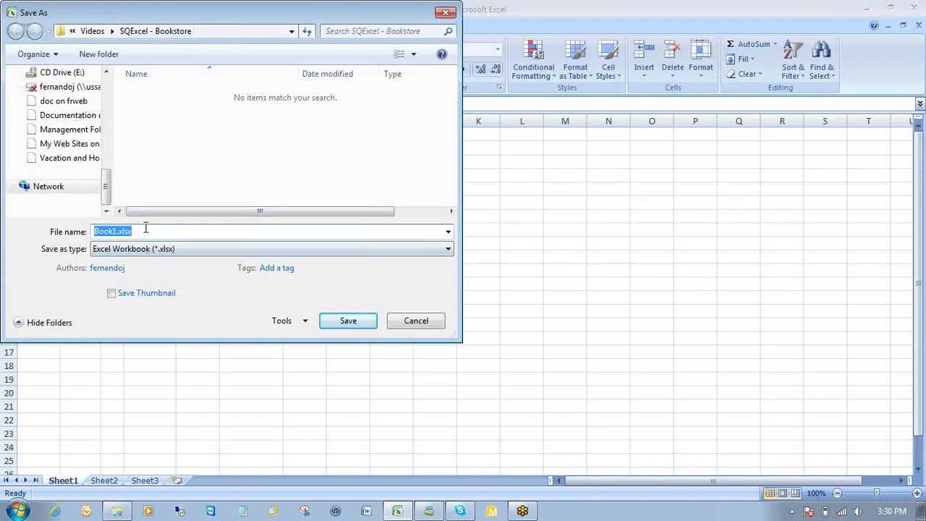
{"action": "type", "text": "StarQueryBookStore"}
{"action": "left_click", "coordinate": [171, 249]}
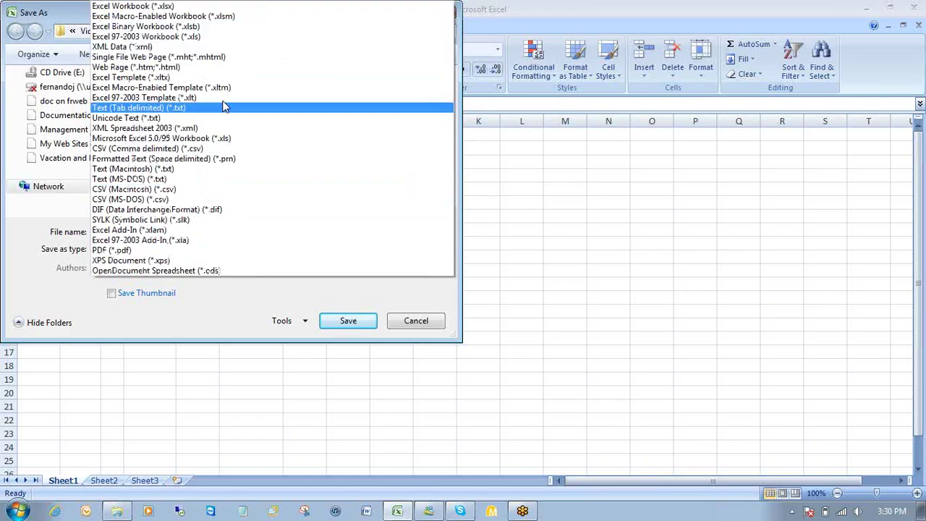
{"action": "left_click", "coordinate": [230, 24]}
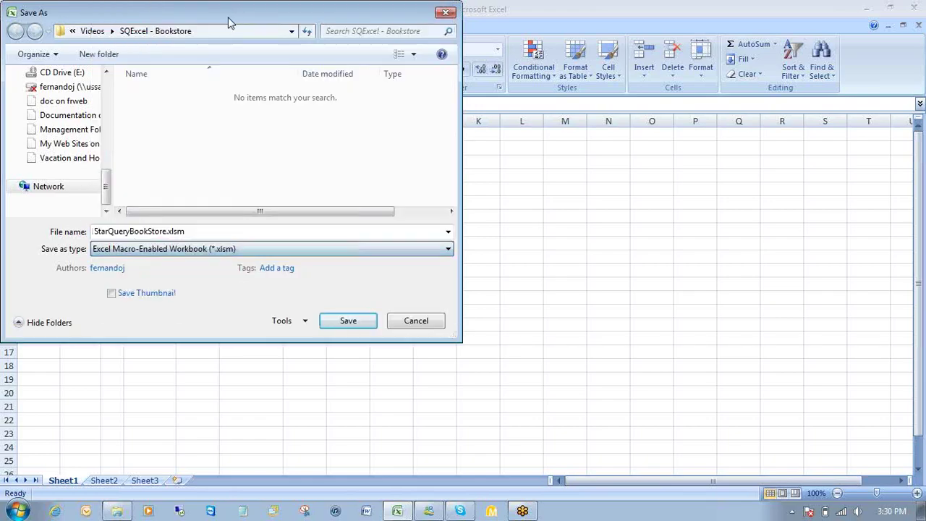
{"action": "left_click", "coordinate": [348, 321]}
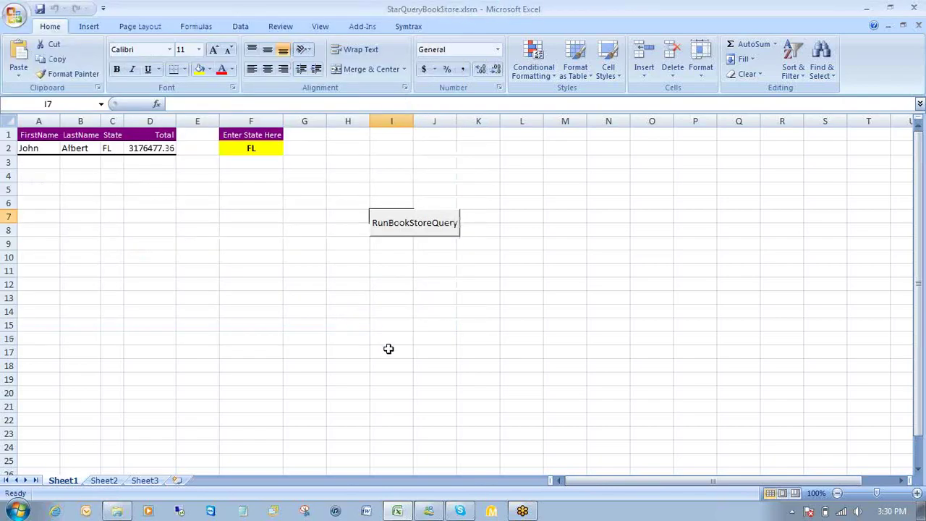
Step: Close Excel and reopen StarQueryBookStore.xlsm from the SQExcel - Bookstore folder
{"action": "left_click", "coordinate": [915, 9]}
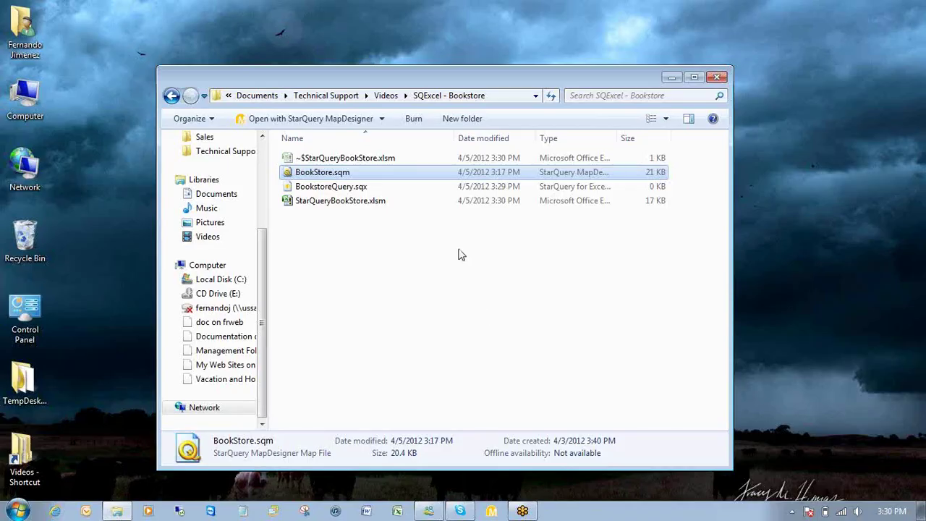
{"action": "left_click", "coordinate": [752, 248]}
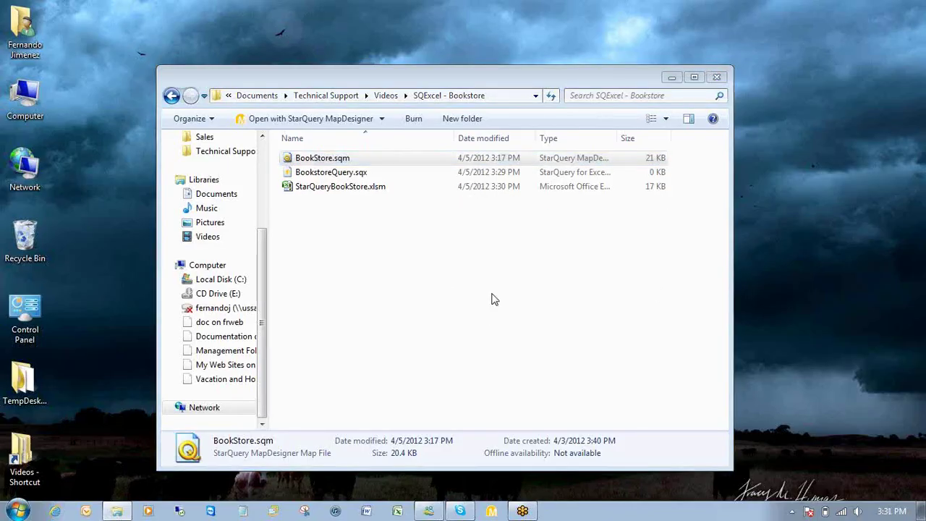
{"action": "double_click", "coordinate": [306, 188]}
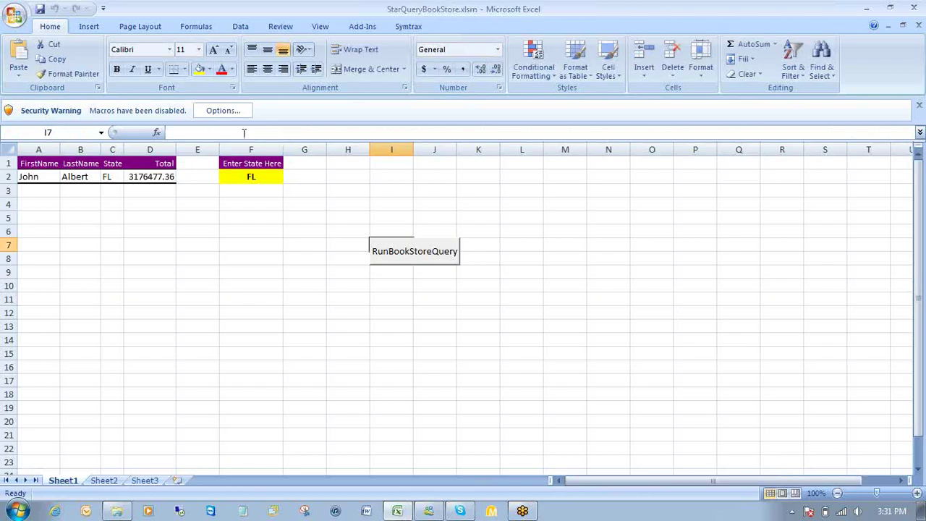
Step: Enable the workbook's macros from the security bar options
{"action": "left_click", "coordinate": [226, 113]}
{"action": "left_click", "coordinate": [332, 277]}
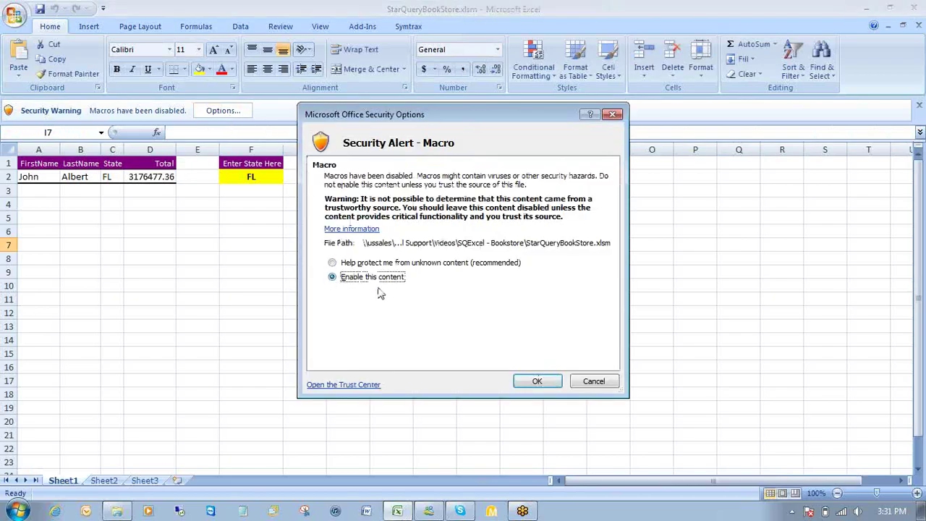
{"action": "left_click", "coordinate": [536, 380]}
{"action": "left_click", "coordinate": [611, 338]}
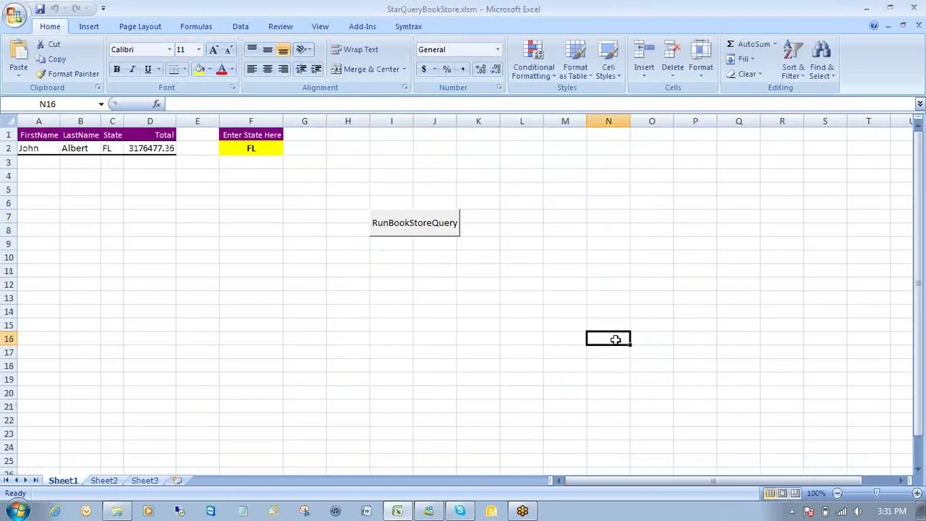
Step: Set F2 to CA and rerun the report with the RunBookStoreQuery button
{"action": "left_click", "coordinate": [252, 152]}
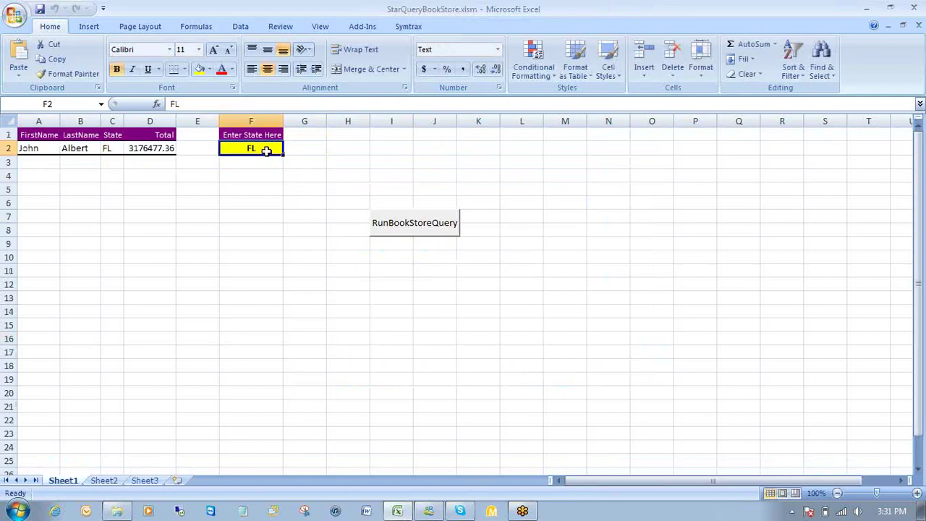
{"action": "type", "text": "CA"}
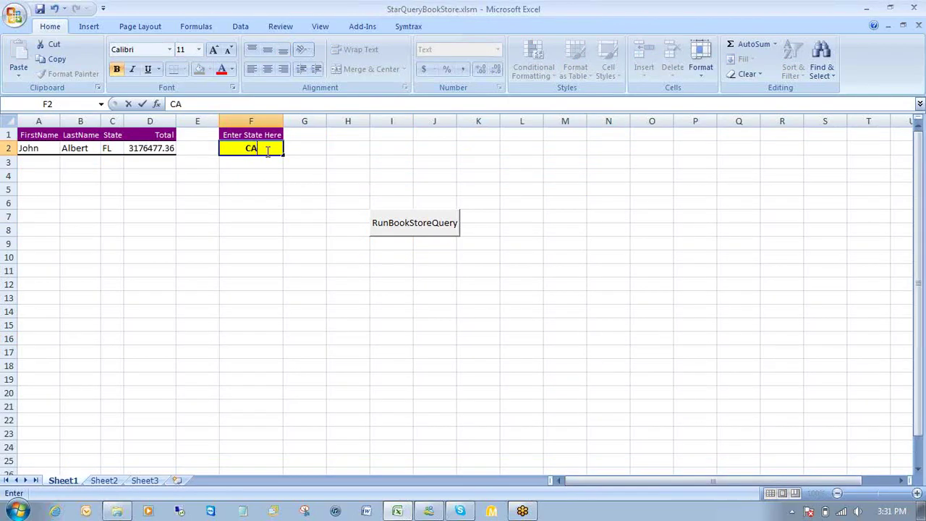
{"action": "key", "text": "Return"}
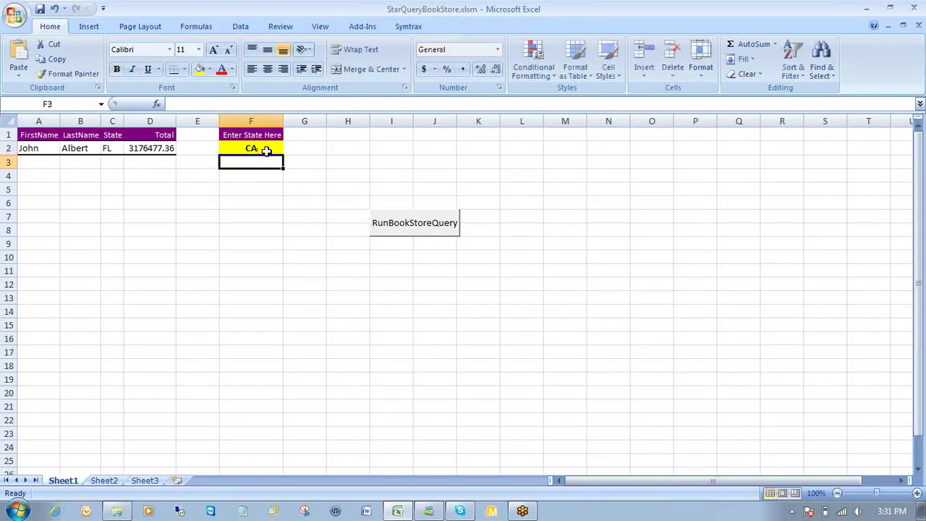
{"action": "left_click", "coordinate": [406, 224]}
{"action": "left_click", "coordinate": [425, 223]}
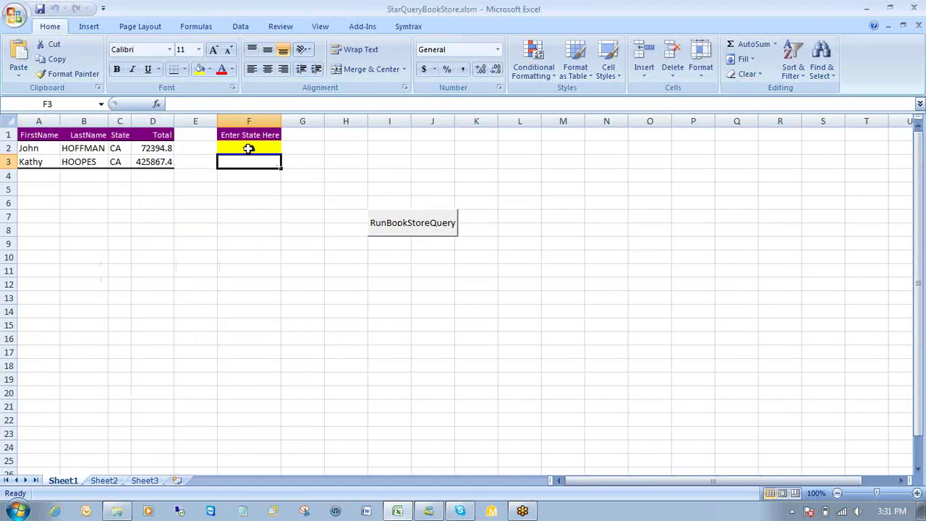
Step: Change F2 to TX and rerun the report with the RunBookStoreQuery button
{"action": "left_click", "coordinate": [248, 148]}
{"action": "type", "text": "TX"}
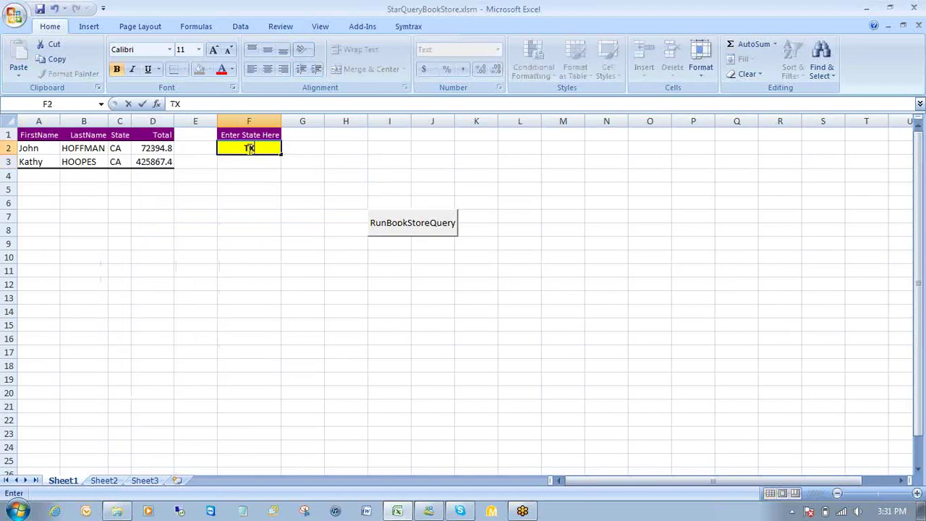
{"action": "key", "text": "Return"}
{"action": "left_click", "coordinate": [428, 219]}
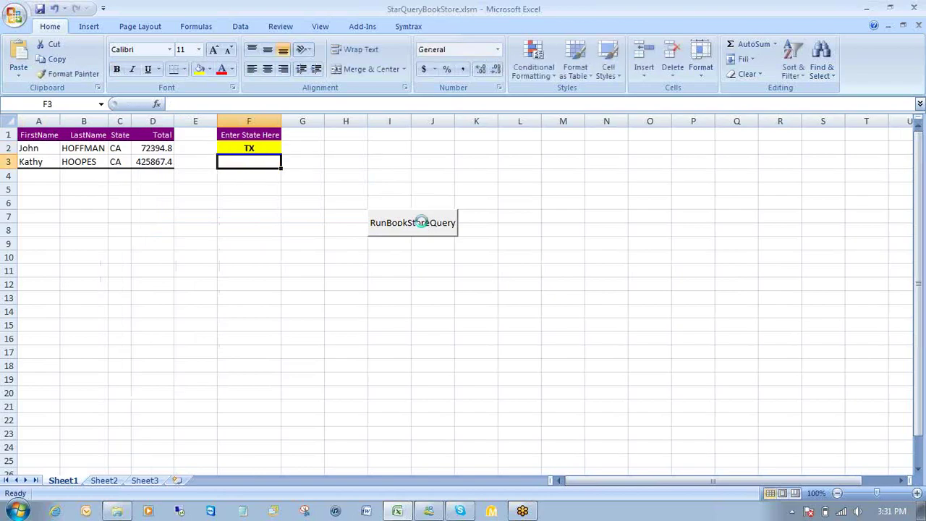